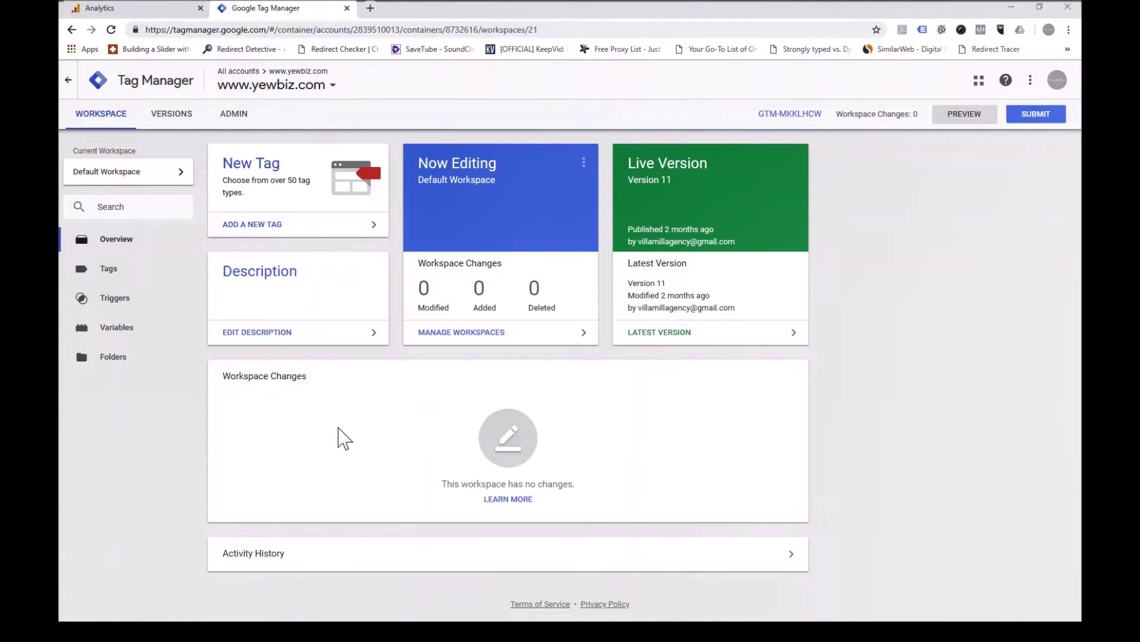
# - Enable the built-in Click URL variable under Clicks, then go to the Triggers list
pyautogui.click(117, 327)
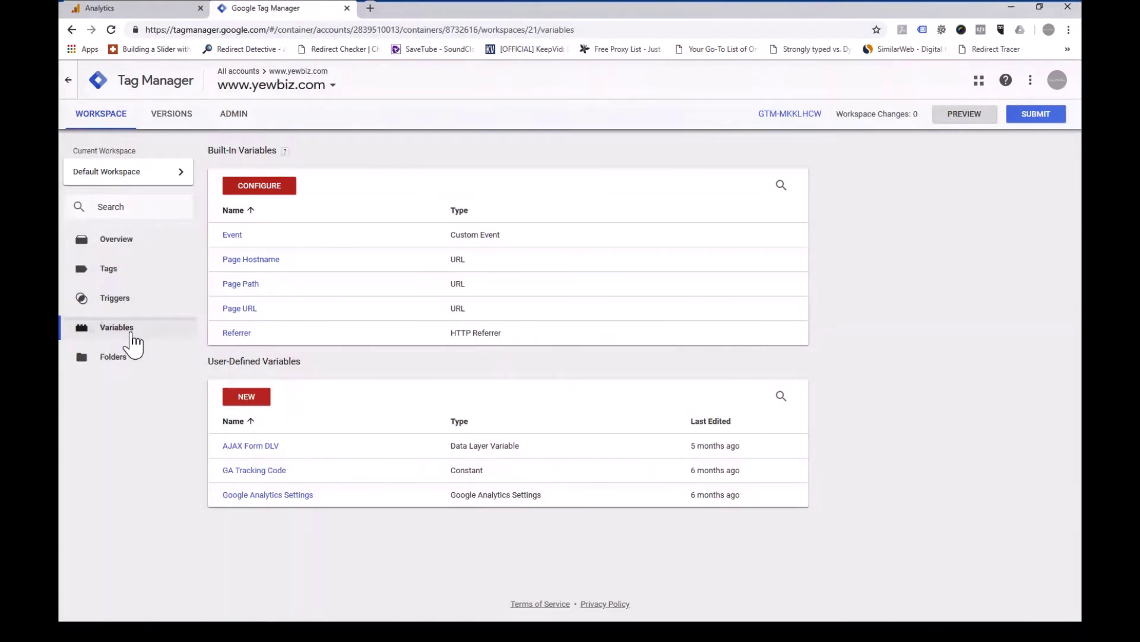
pyautogui.click(281, 192)
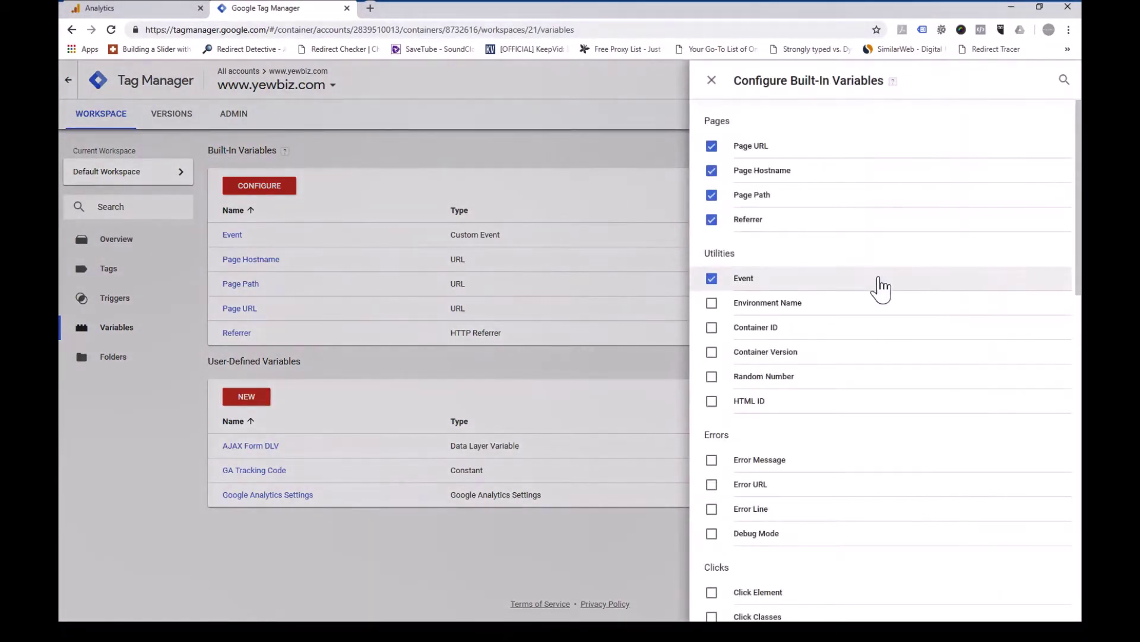
pyautogui.scroll(-2, 876, 288)
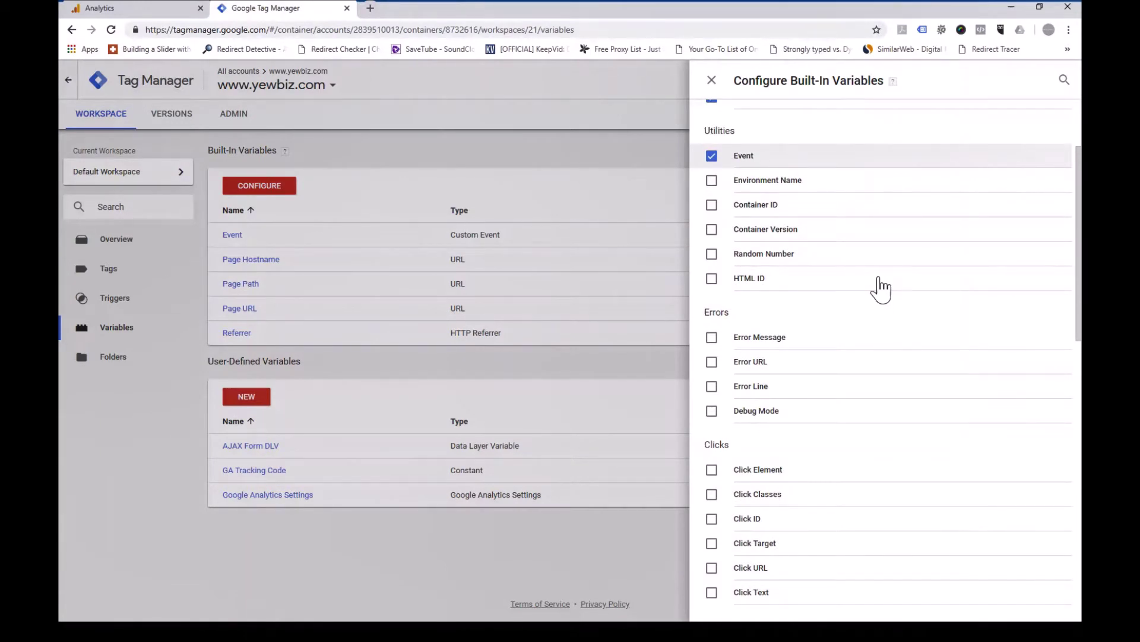
pyautogui.scroll(-3, 882, 289)
pyautogui.click(712, 383)
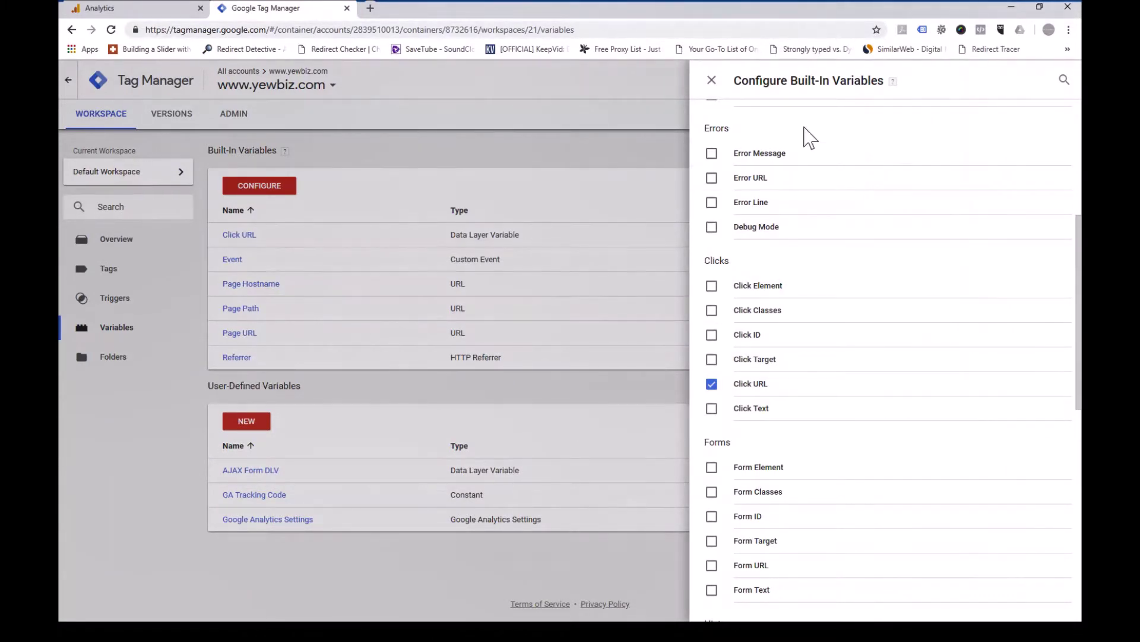
pyautogui.click(711, 80)
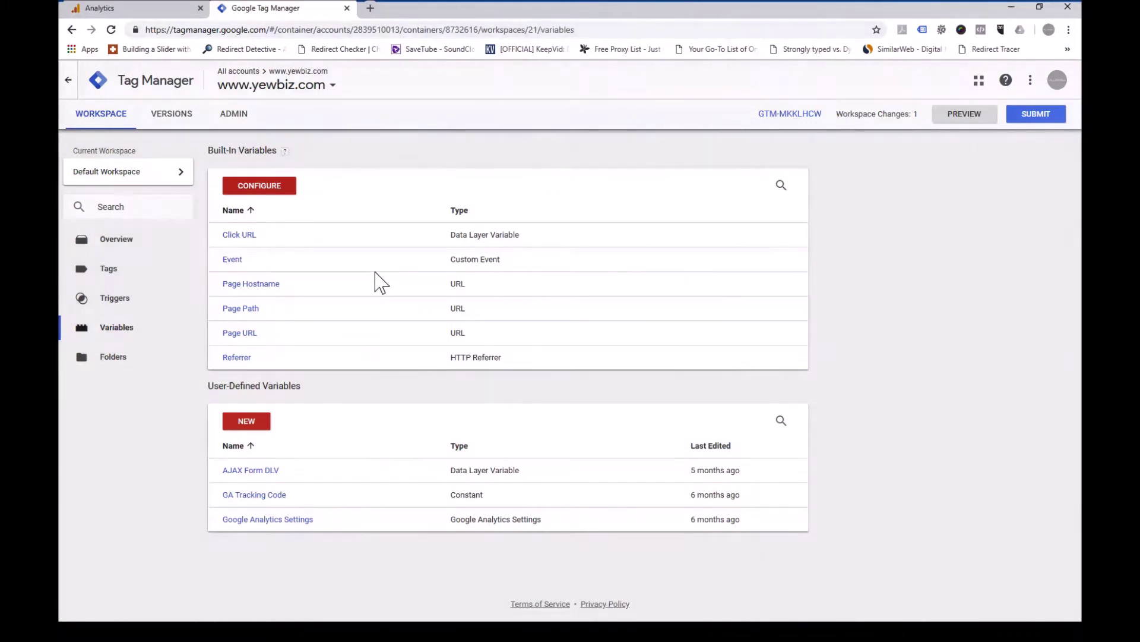
pyautogui.click(117, 303)
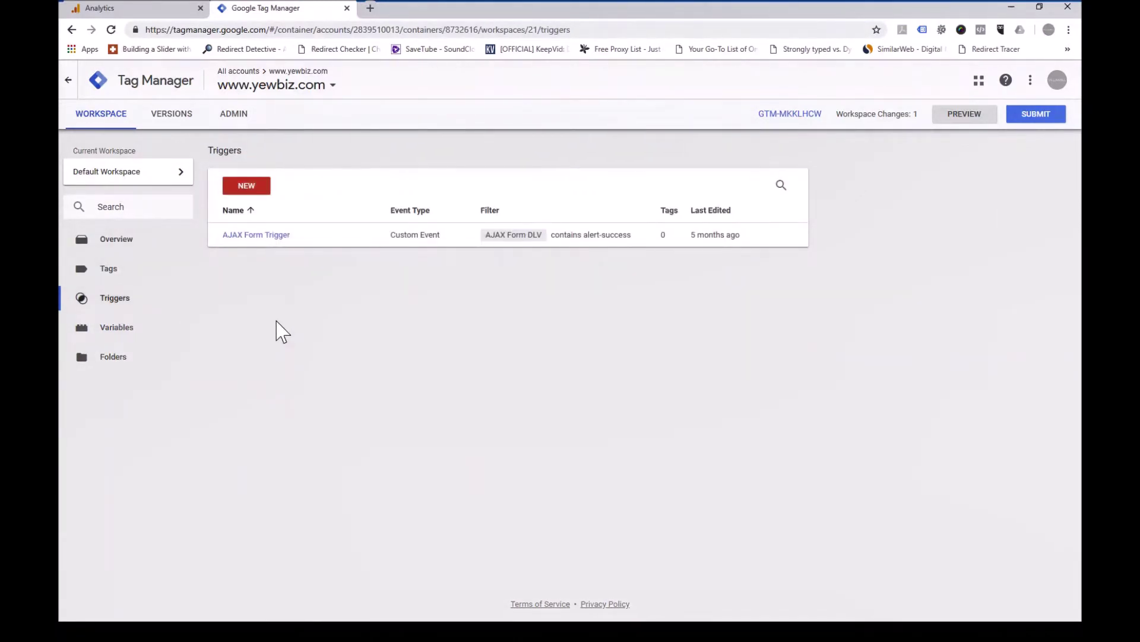
# - Create a new trigger named 'Outbound Link Trigger' with type Click – Just Links
pyautogui.click(258, 190)
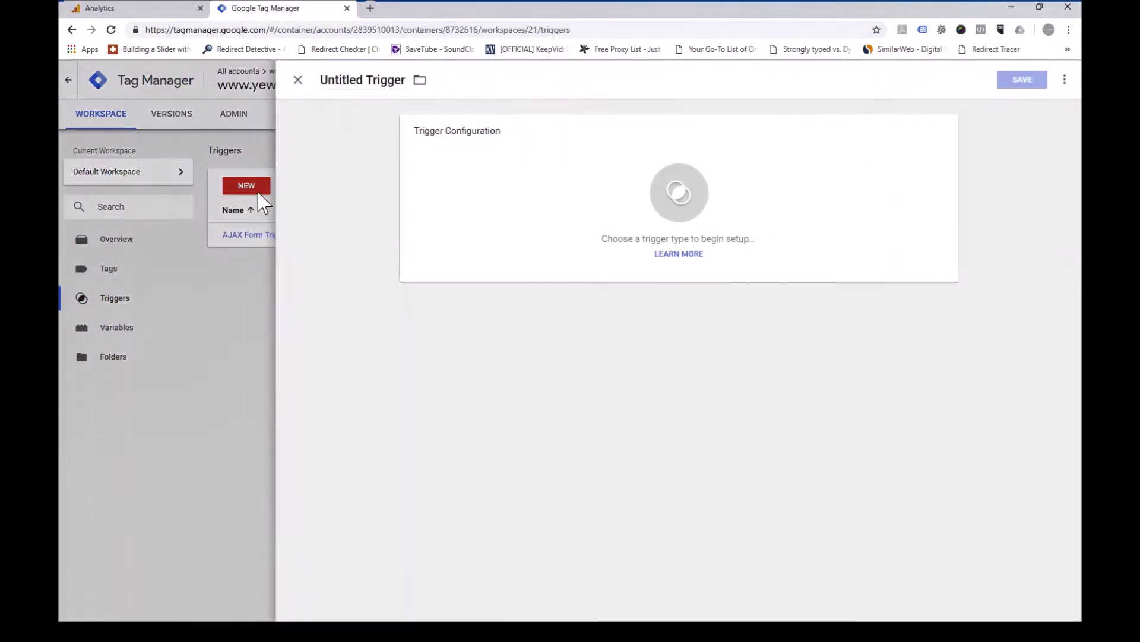
pyautogui.click(405, 80)
pyautogui.moveTo(405, 79); pyautogui.dragTo(320, 81)
pyautogui.write('OP')
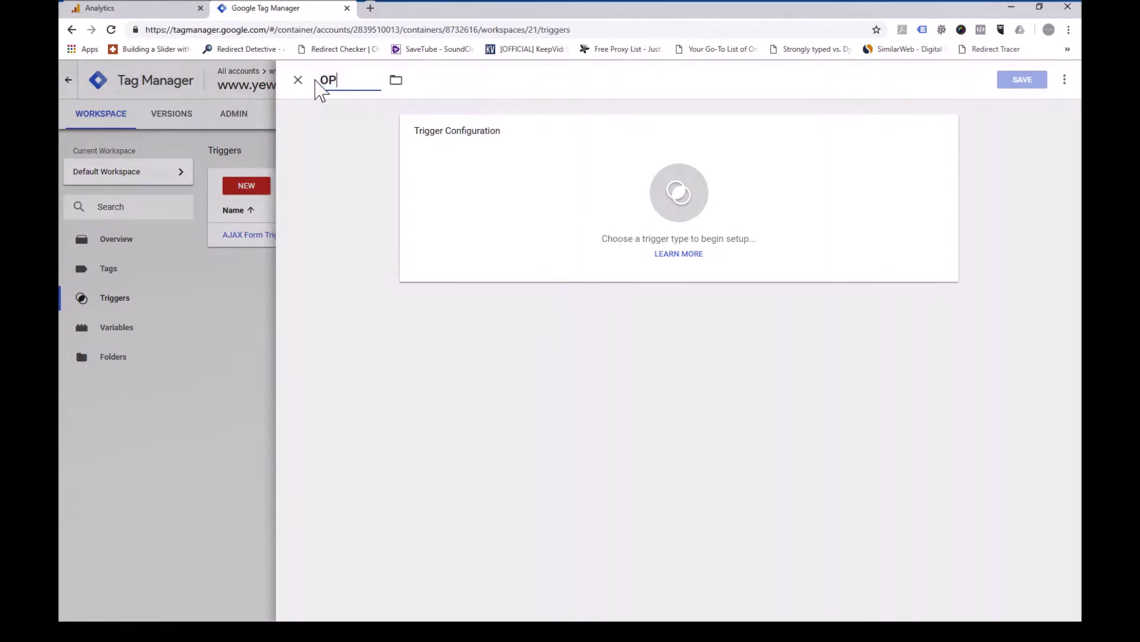
pyautogui.press('BackSpace')
pyautogui.write('utbound Link trig')
pyautogui.press('BackSpace')
pyautogui.press('BackSpace')
pyautogui.press('BackSpace')
pyautogui.press('BackSpace')
pyautogui.write('Trigger')
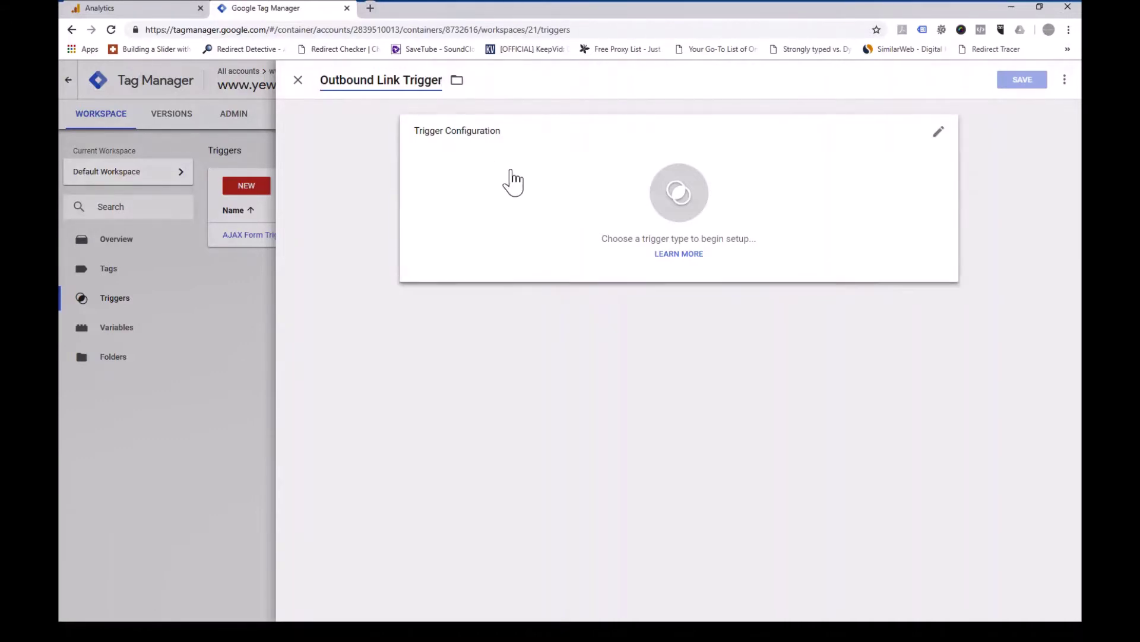
pyautogui.click(514, 184)
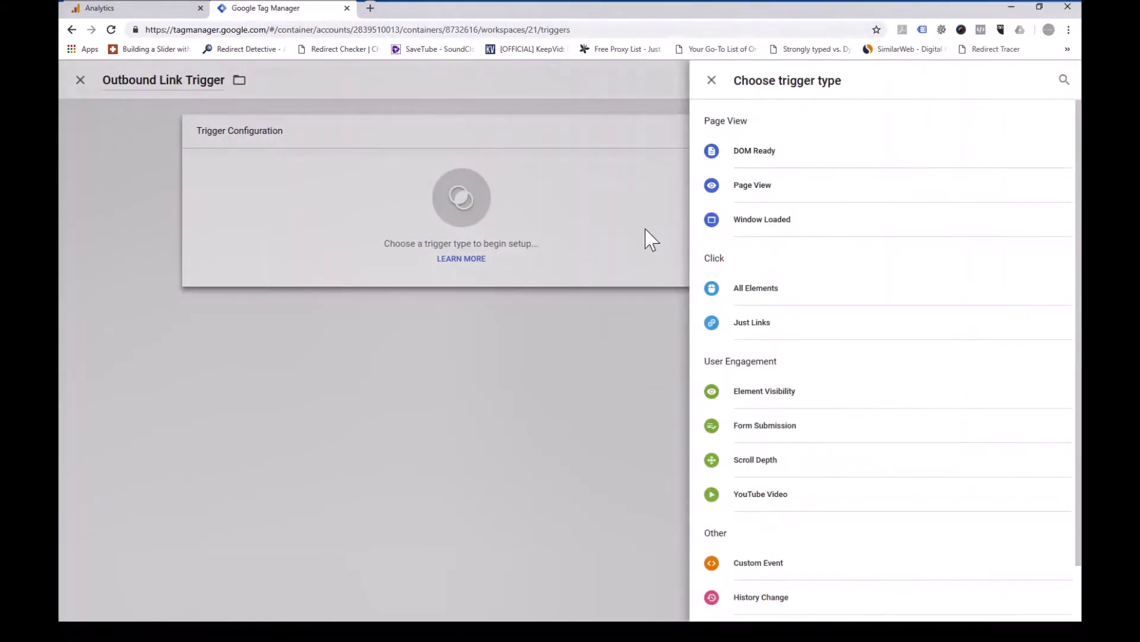
pyautogui.click(761, 332)
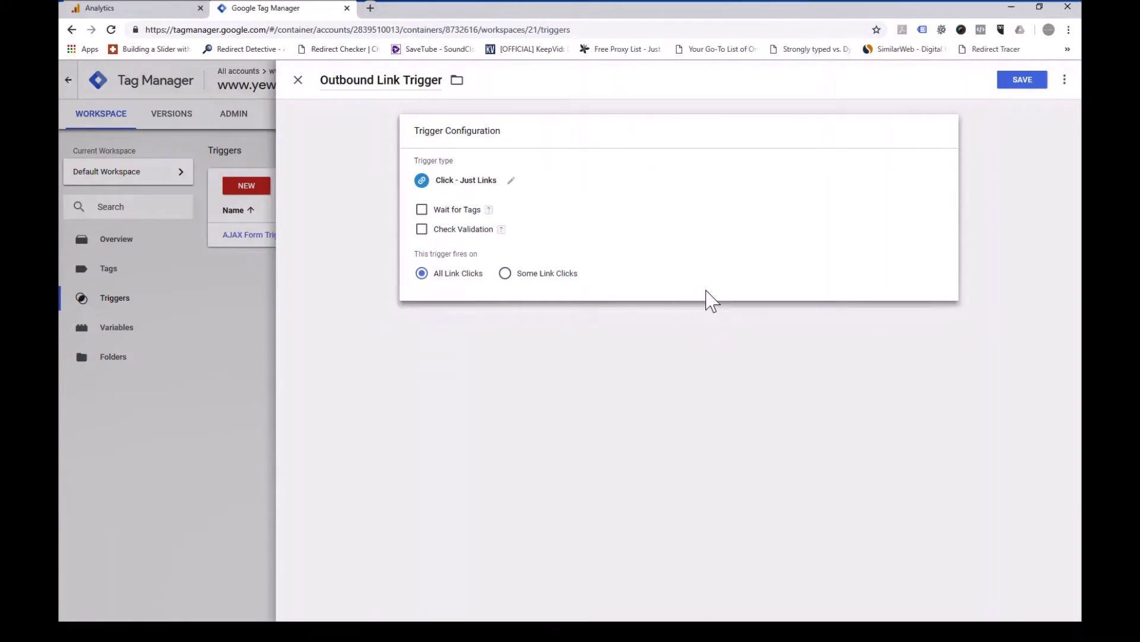
# - Turn on Wait for Tags (2000 ms) and Check Validation, enabling when Page URL contains /
pyautogui.click(421, 211)
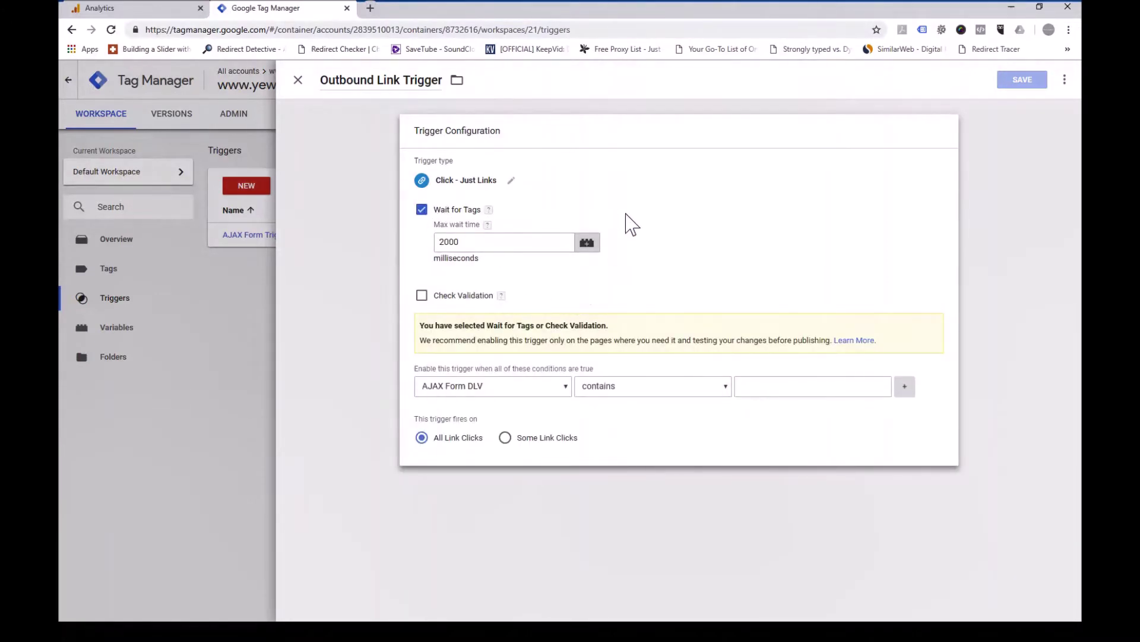
pyautogui.click(422, 296)
pyautogui.click(532, 393)
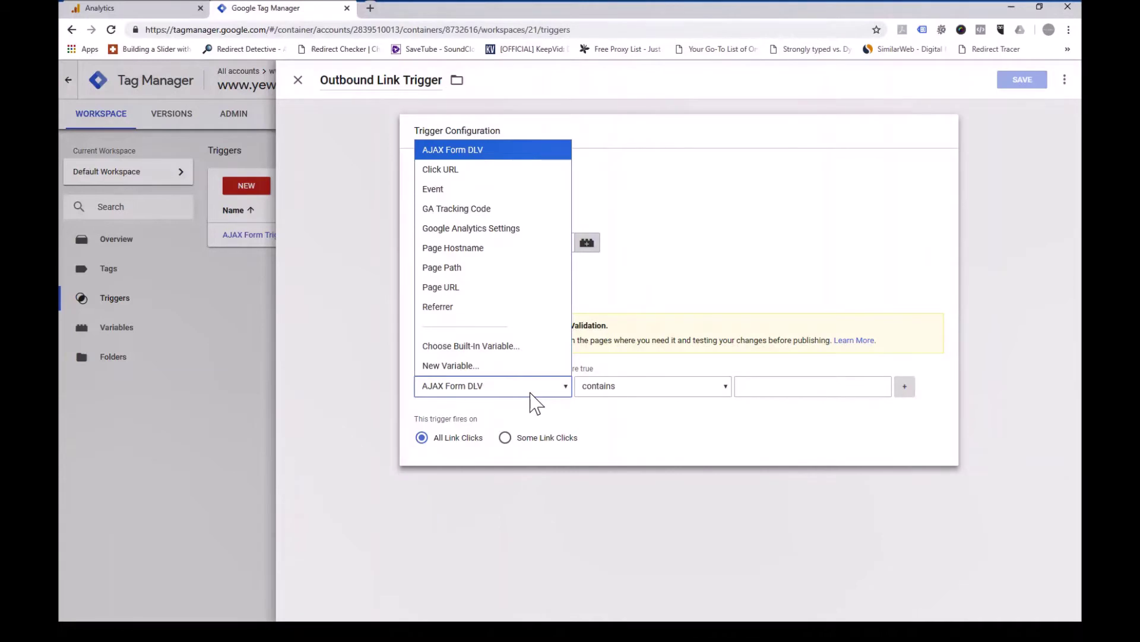
pyautogui.click(515, 288)
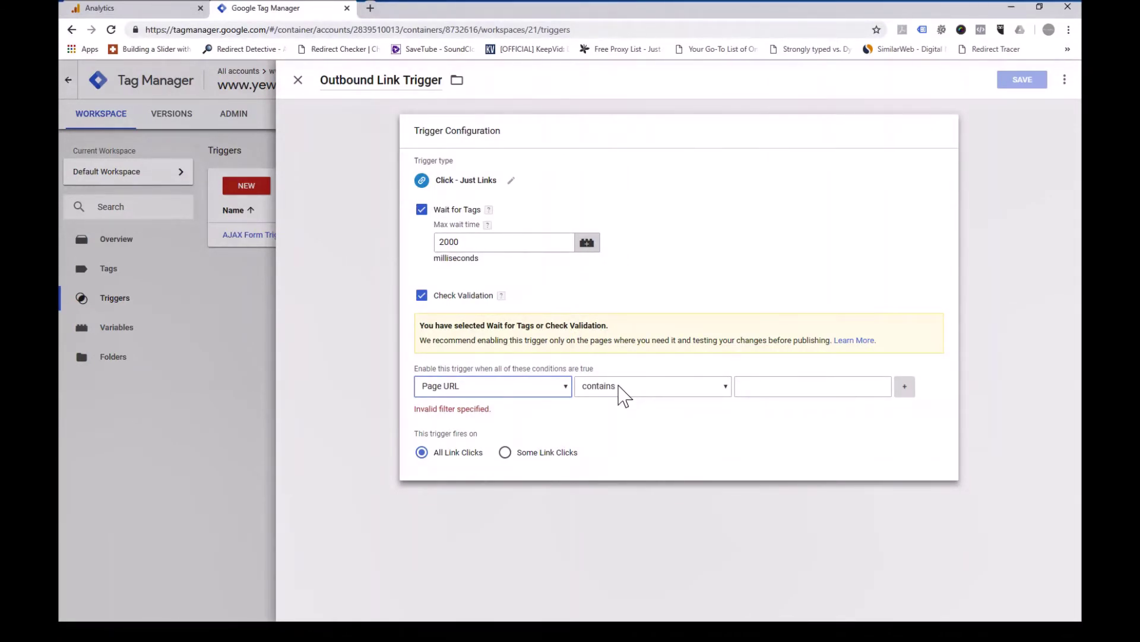
pyautogui.click(750, 389)
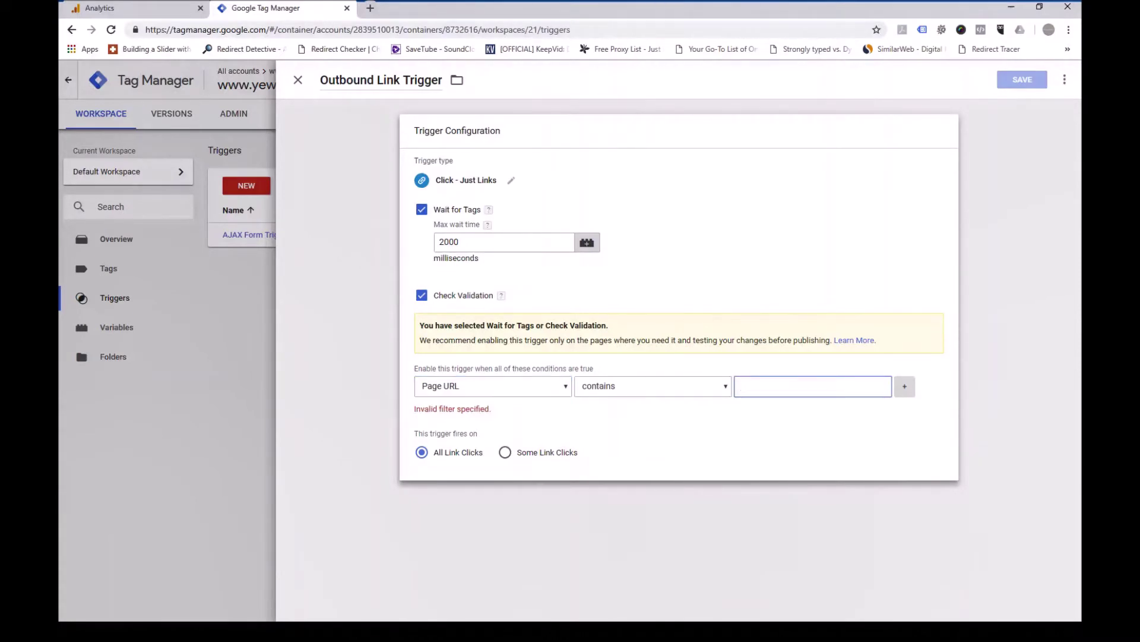
pyautogui.write('/')
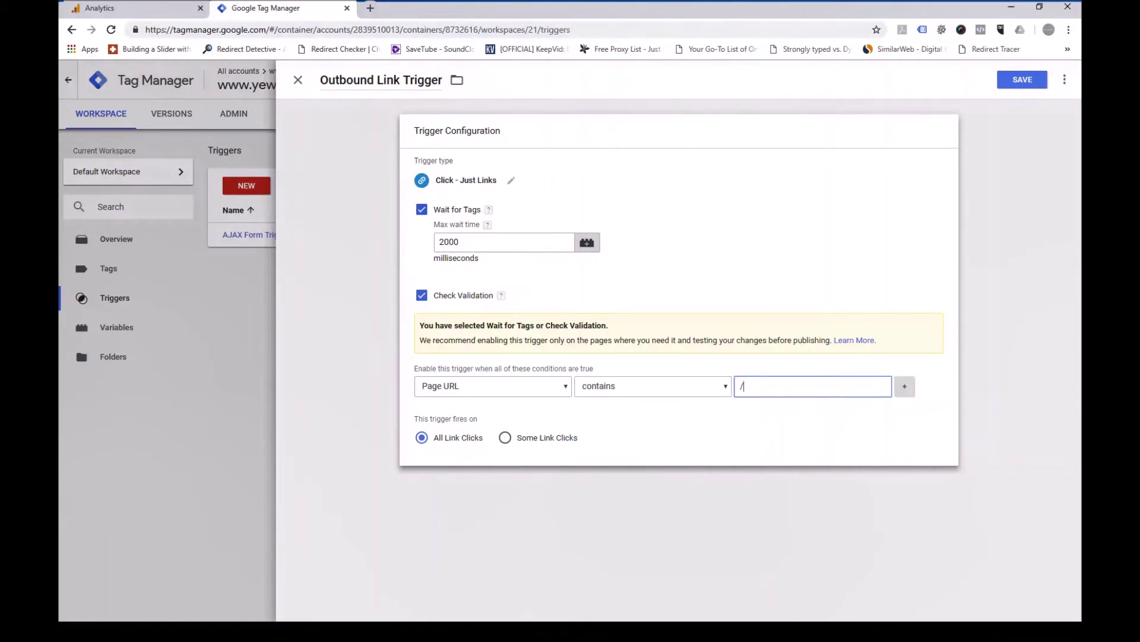
# - Fire only on Some Link Clicks where Click URL does not contain yewbiz.com, and save the trigger
pyautogui.click(568, 438)
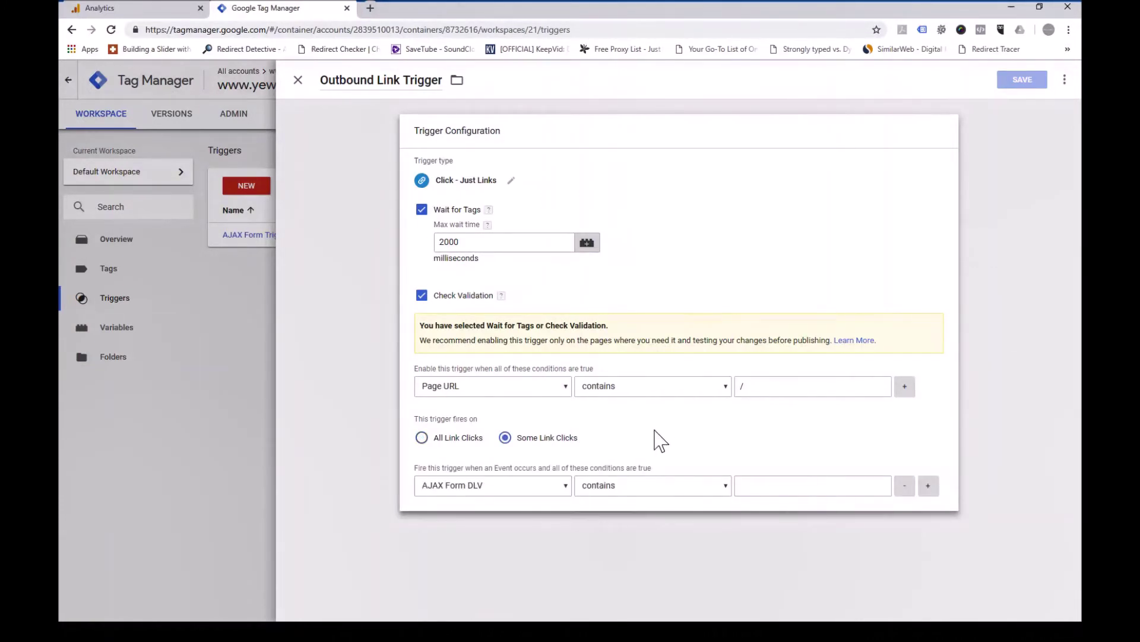
pyautogui.click(540, 492)
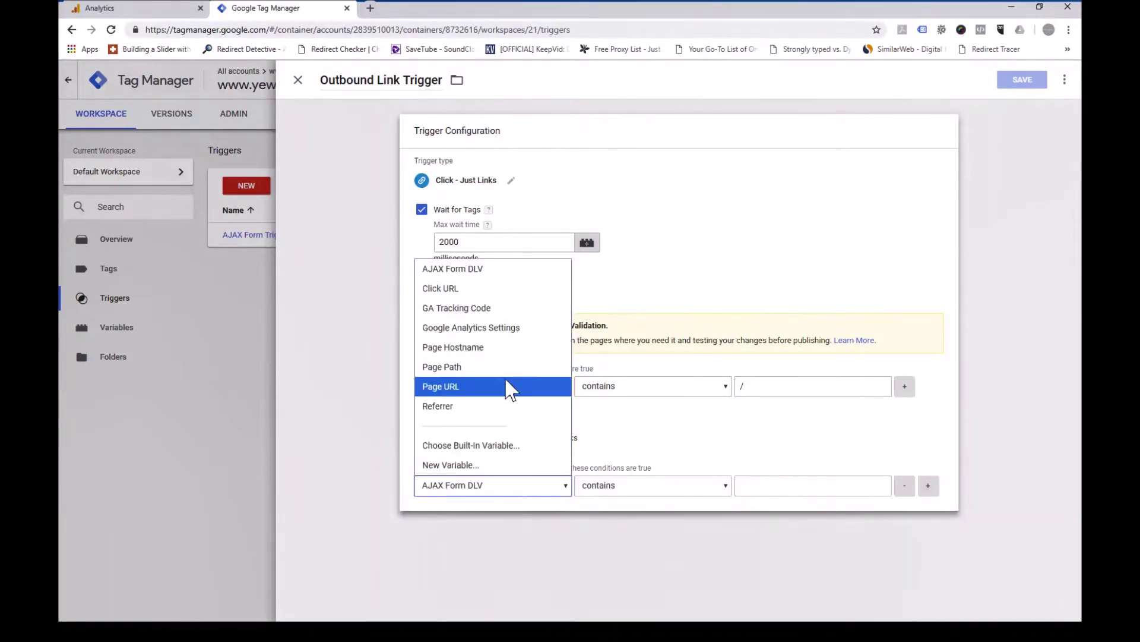
pyautogui.click(485, 289)
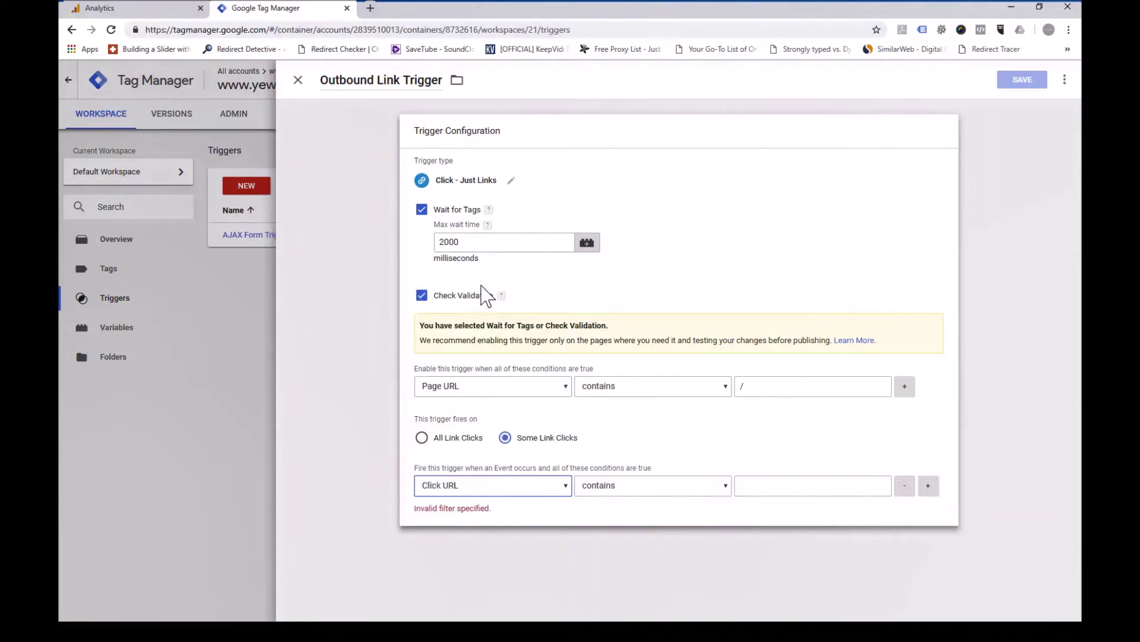
pyautogui.click(637, 491)
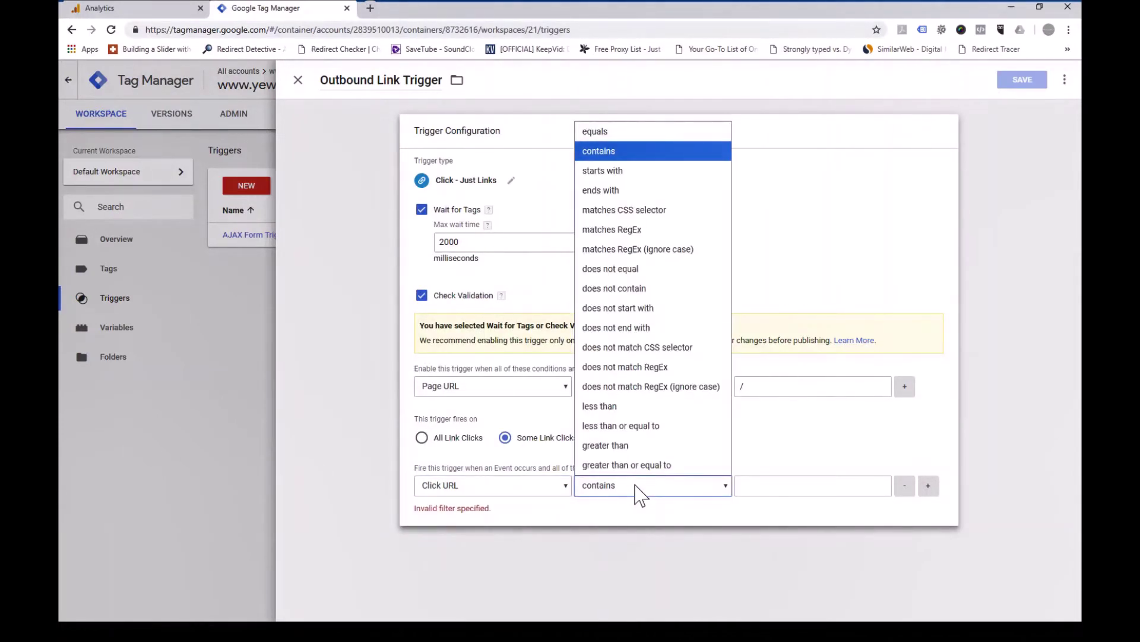
pyautogui.click(654, 289)
pyautogui.click(778, 485)
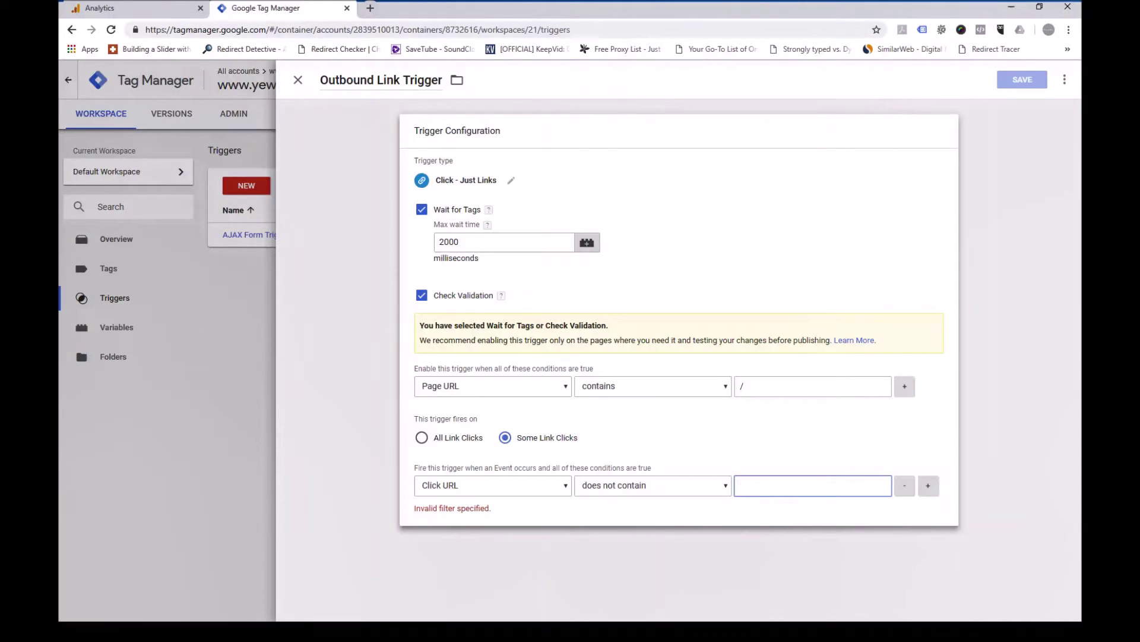
pyautogui.write('yewbiz')
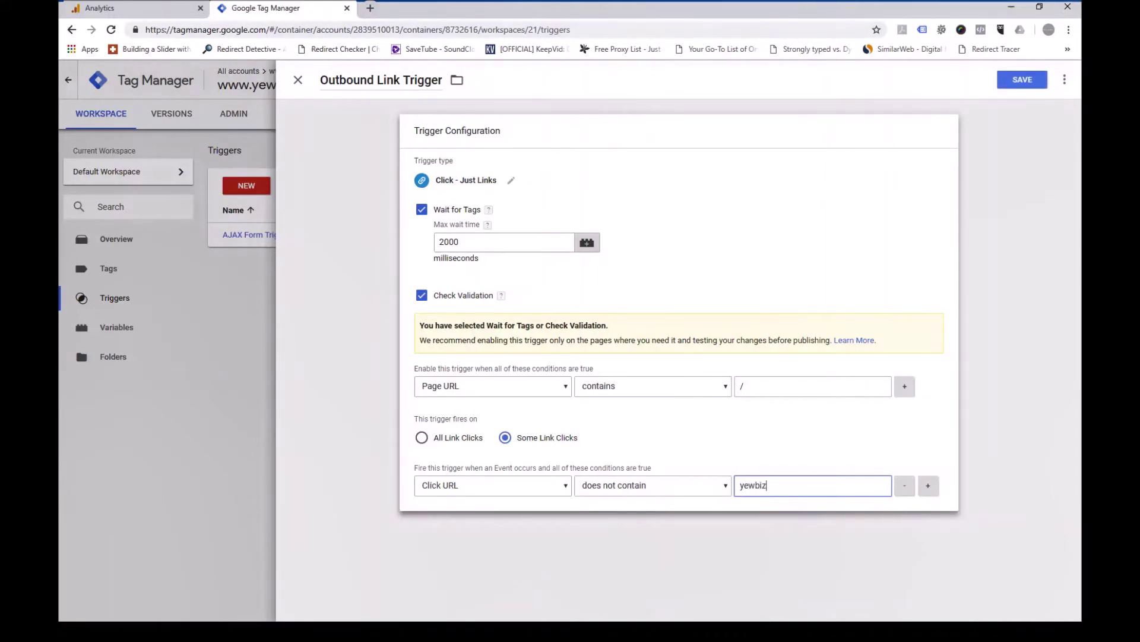
pyautogui.write('.com')
pyautogui.click(833, 454)
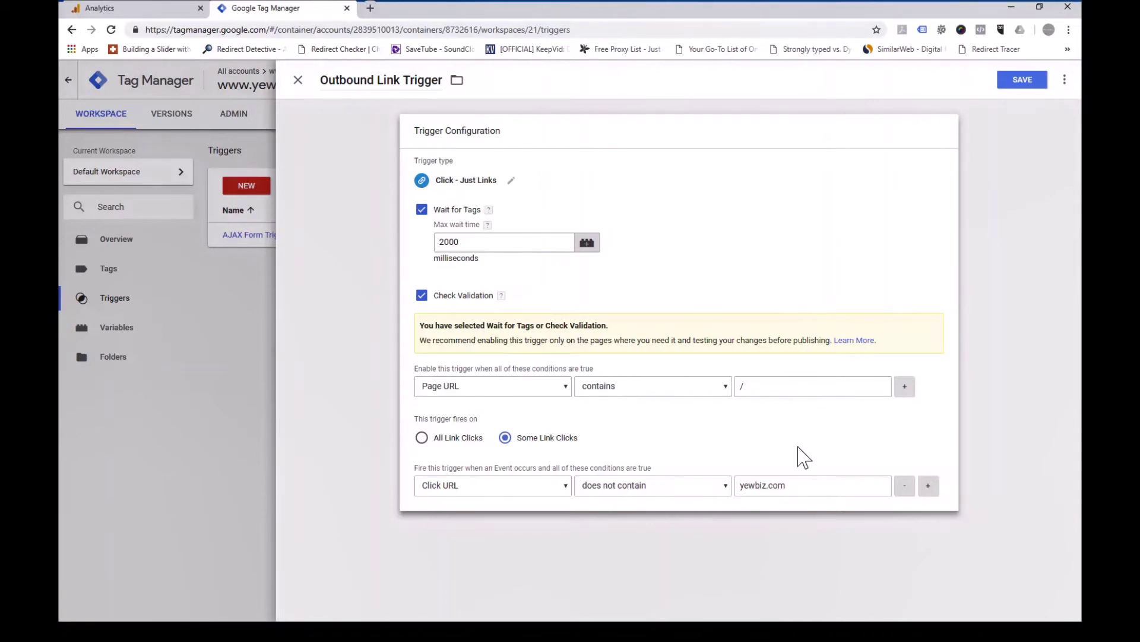
pyautogui.click(1017, 90)
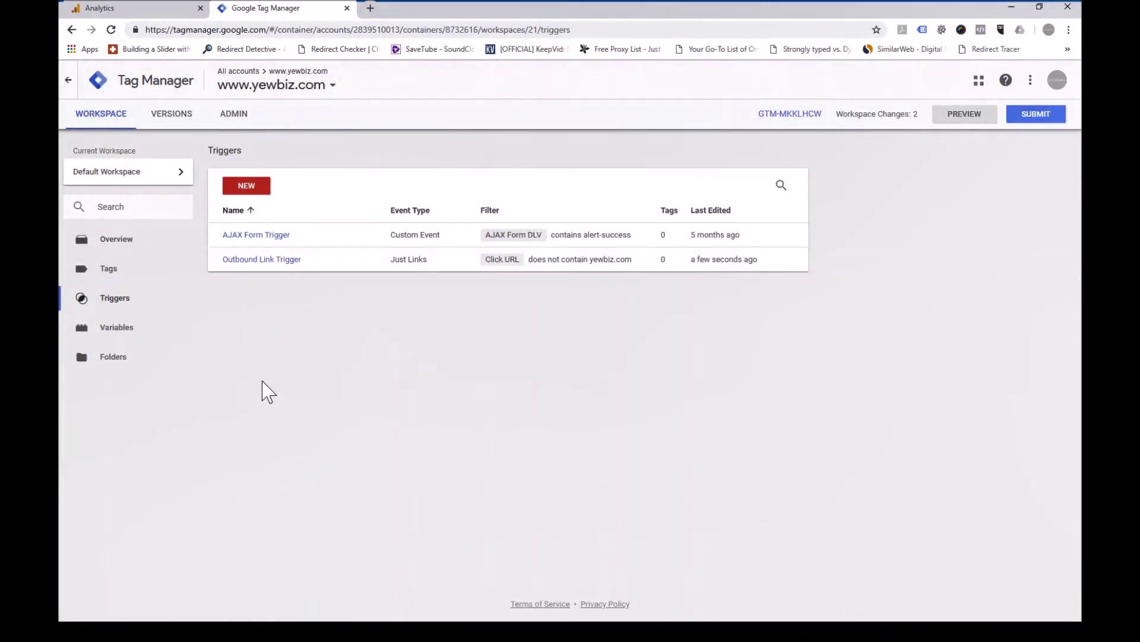
# - Create a new tag from the Tags list and name it 'Outbound Links'
pyautogui.click(110, 270)
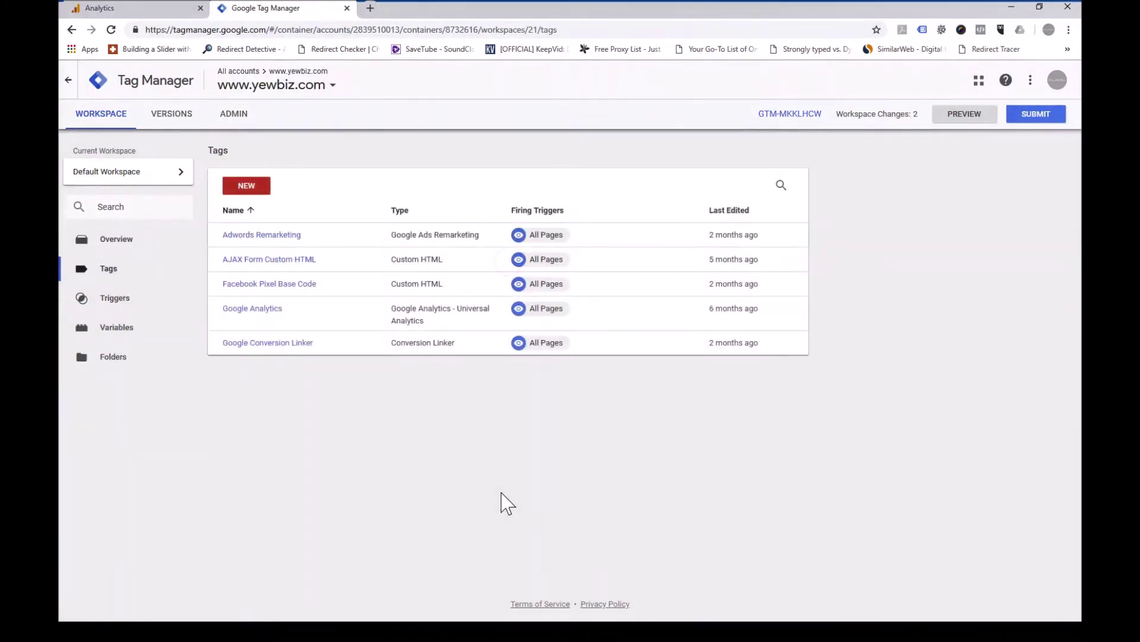
pyautogui.click(246, 186)
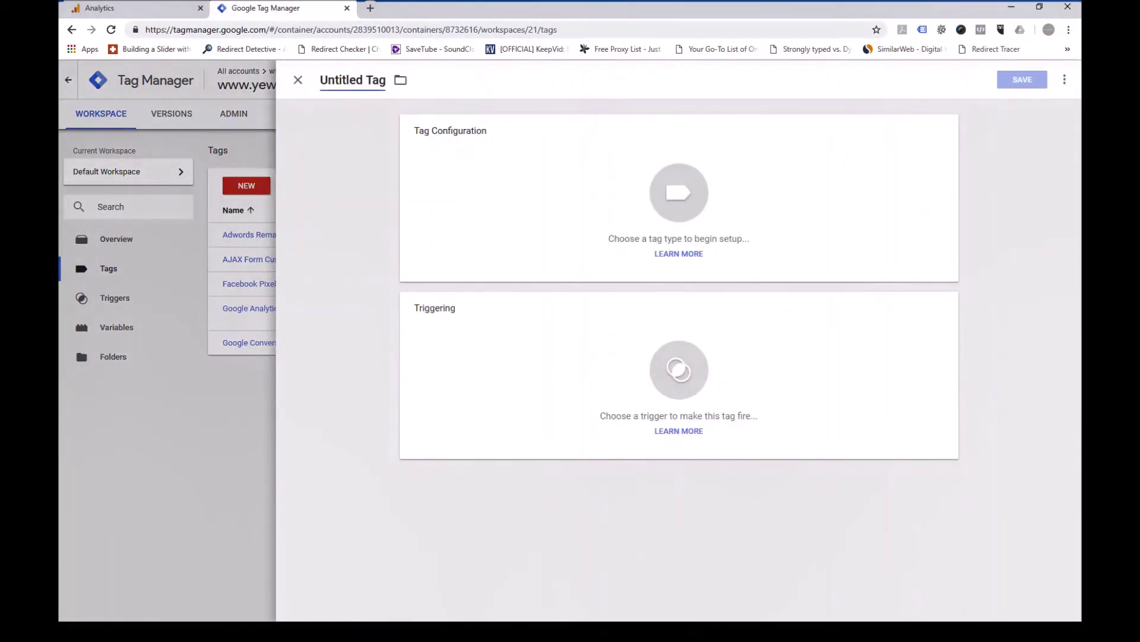
pyautogui.write('Outbound ')
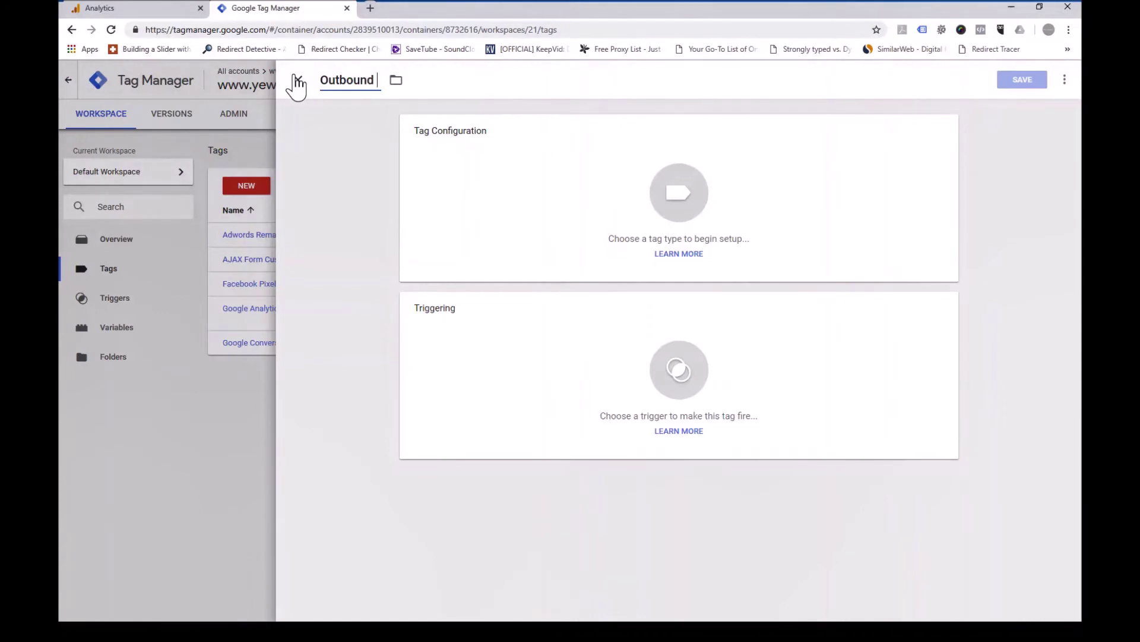
pyautogui.write('LKinks')
pyautogui.press('BackSpace')
pyautogui.press('BackSpace')
pyautogui.press('BackSpace')
pyautogui.press('BackSpace')
pyautogui.press('BackSpace')
pyautogui.write('inks')
# - Set the tag type to Google Analytics - Universal Analytics with Track Type Event
pyautogui.click(541, 196)
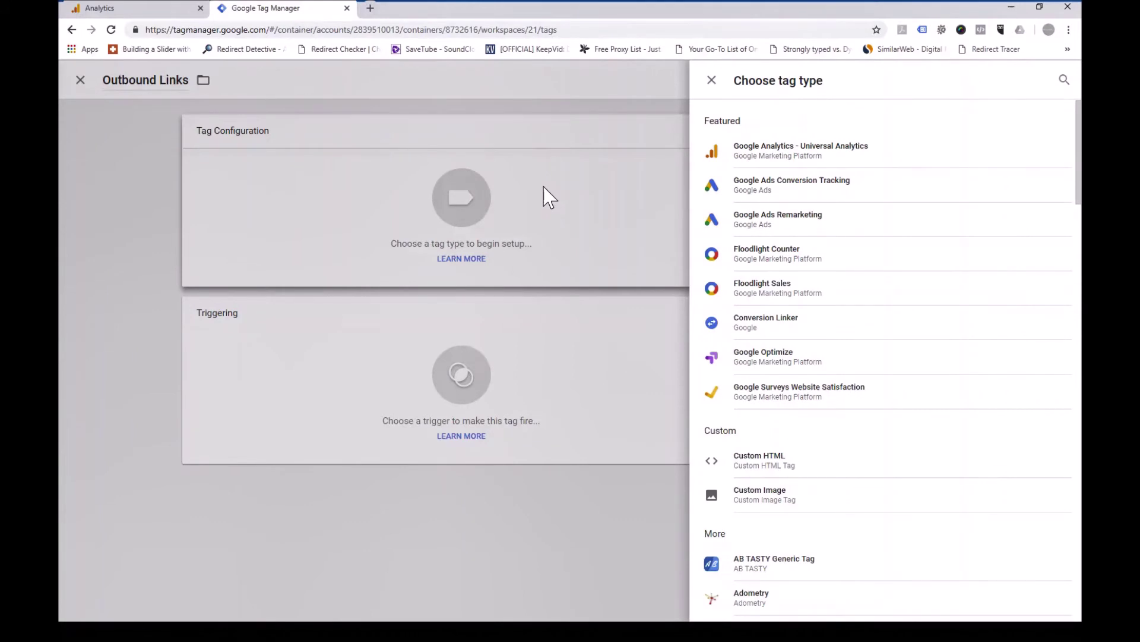
pyautogui.click(770, 160)
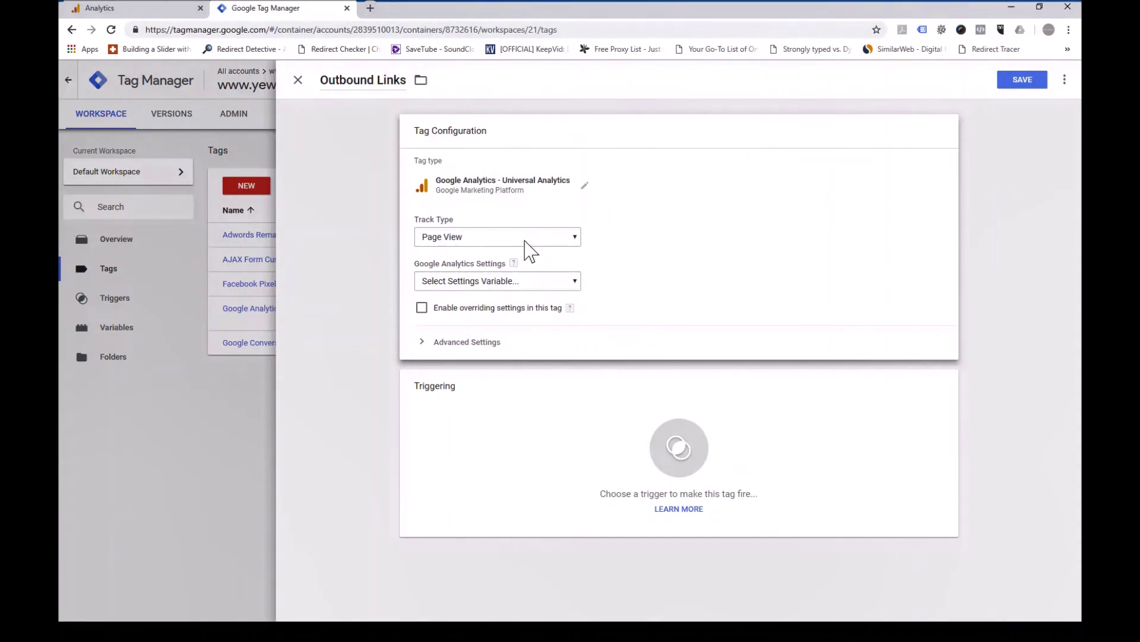
pyautogui.click(525, 240)
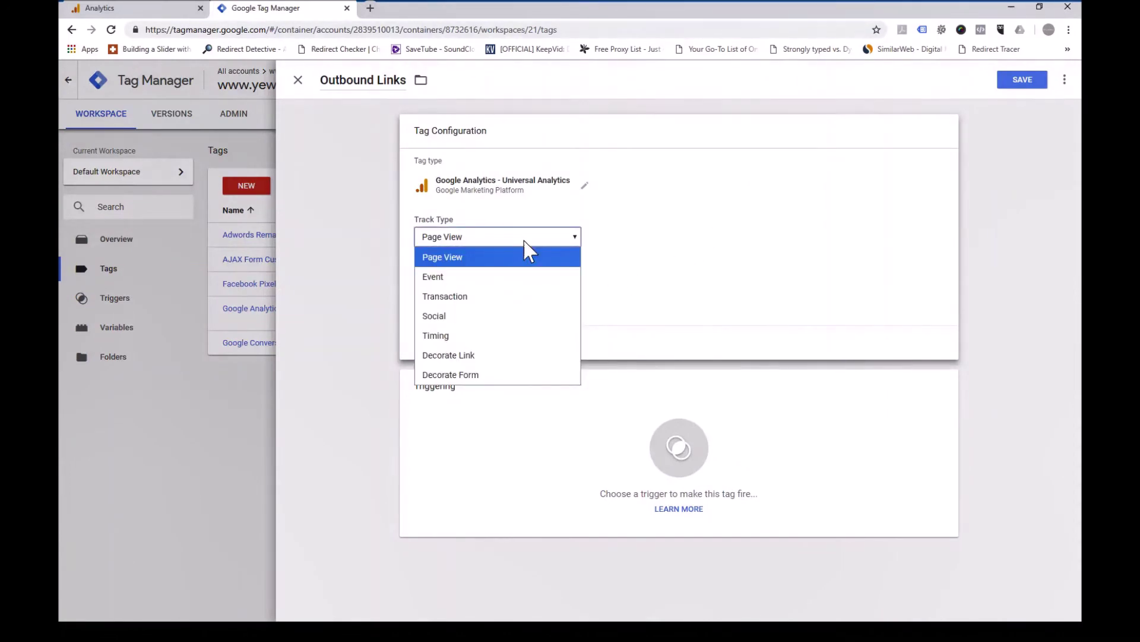
pyautogui.click(506, 277)
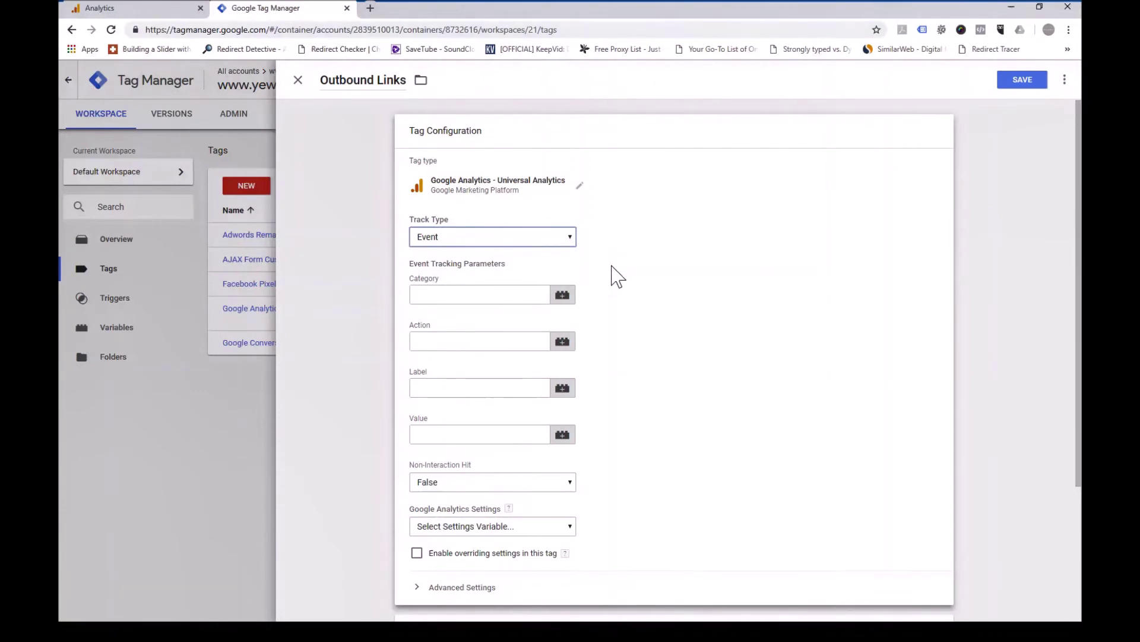
# - Enter event Category 'Outbound Link' and Action 'Click'
pyautogui.click(479, 294)
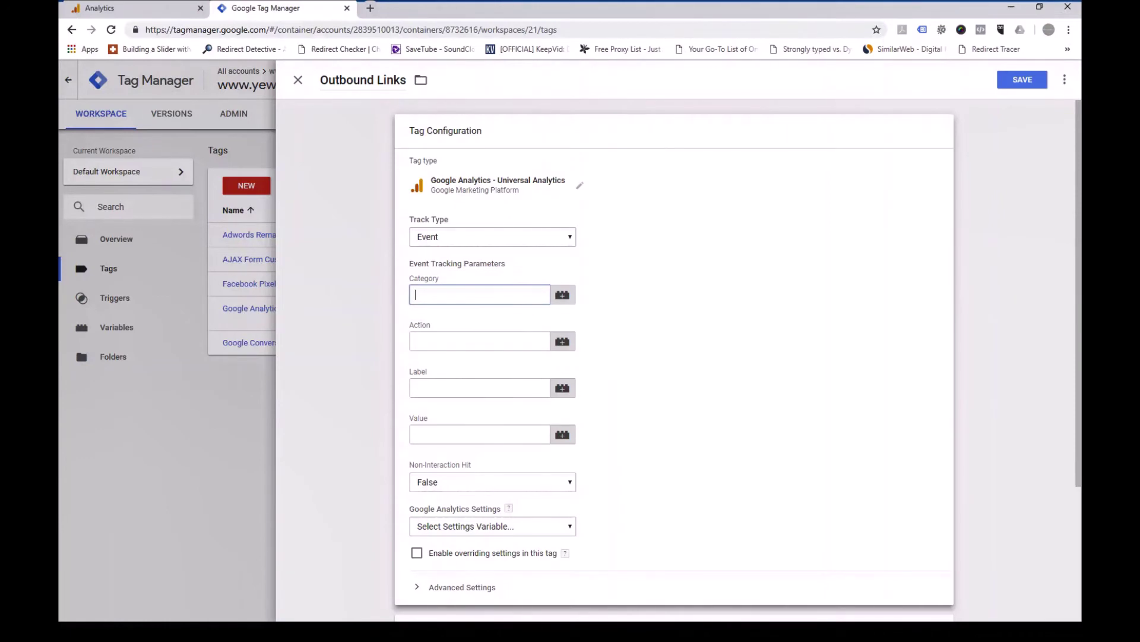
pyautogui.write('Outbound Link')
pyautogui.click(496, 342)
pyautogui.write('Click')
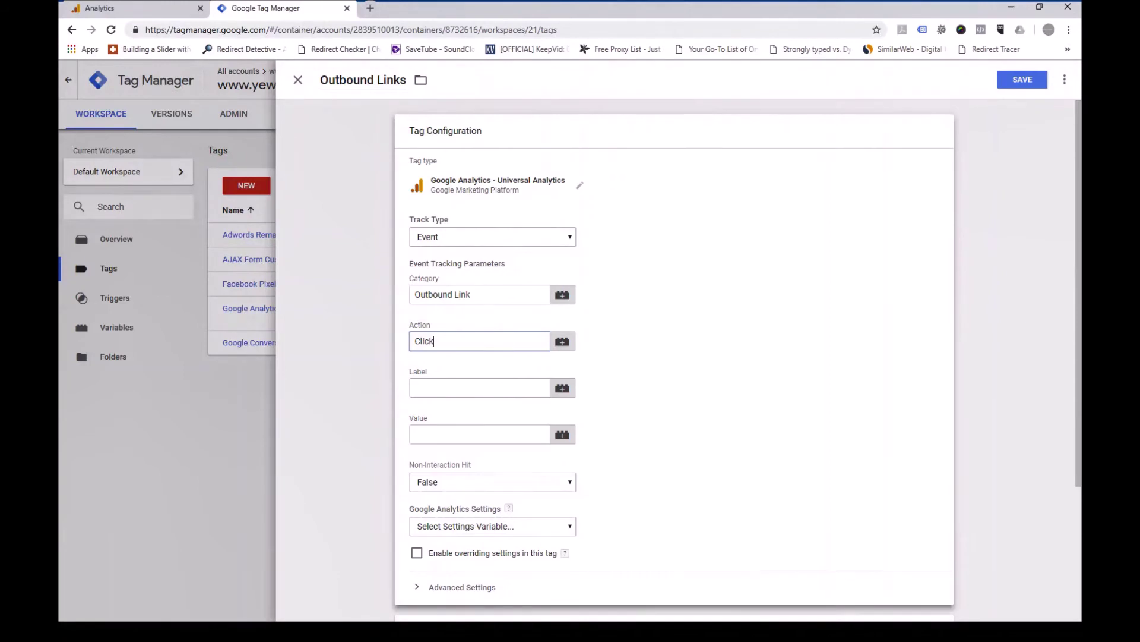
pyautogui.press('Tab')
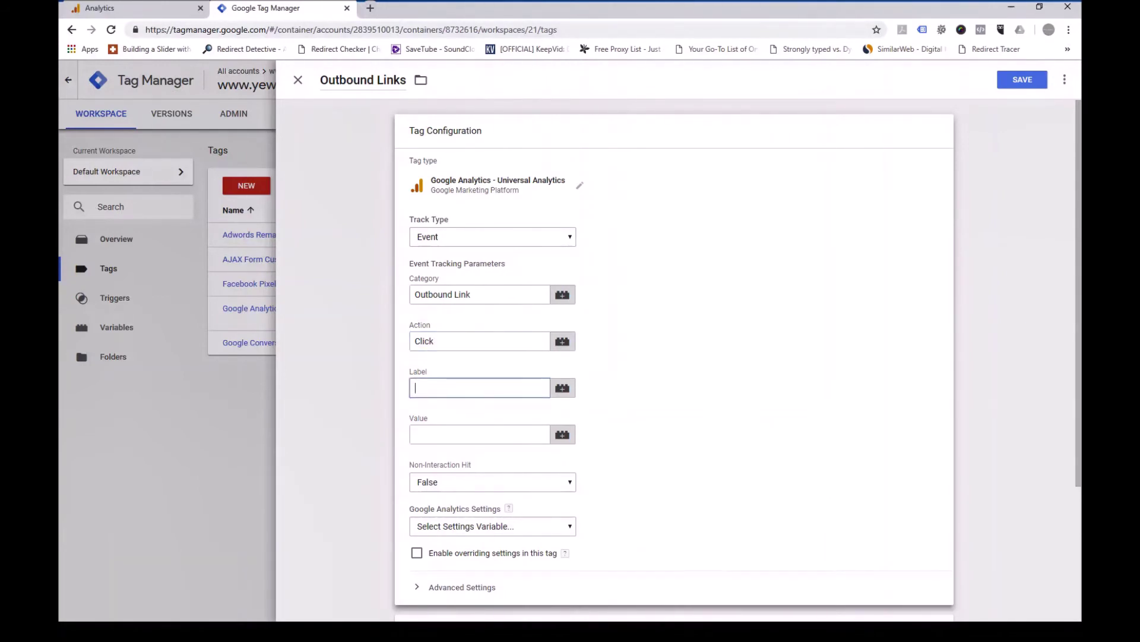
# - Build the event Label {{Page Path}}->{{Click URL}} using the variable picker
pyautogui.click(563, 389)
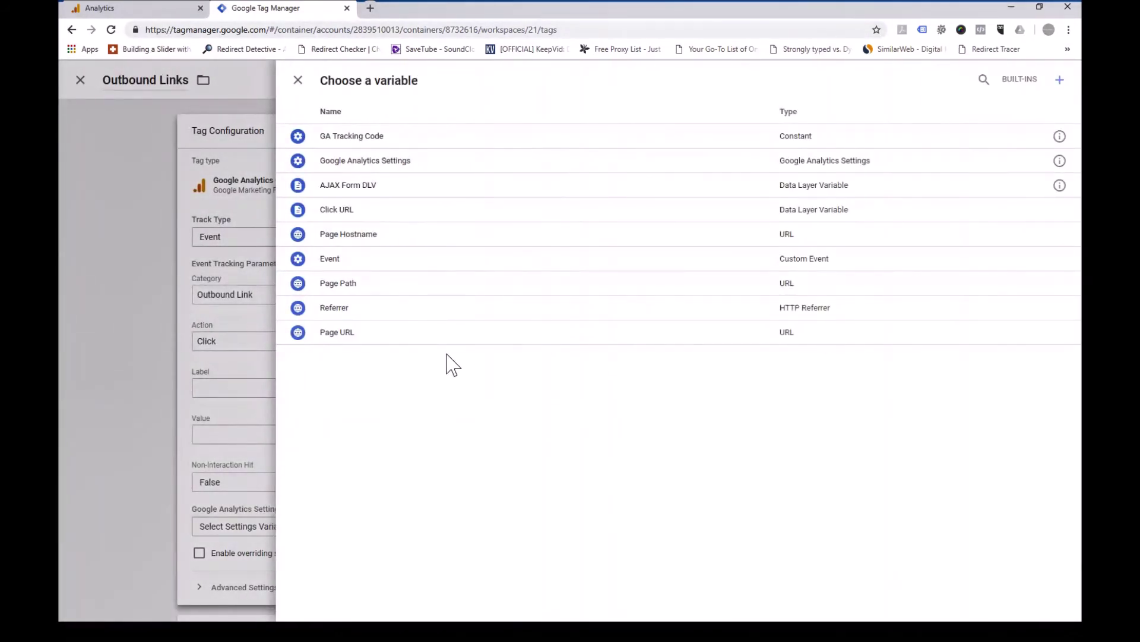
pyautogui.click(388, 294)
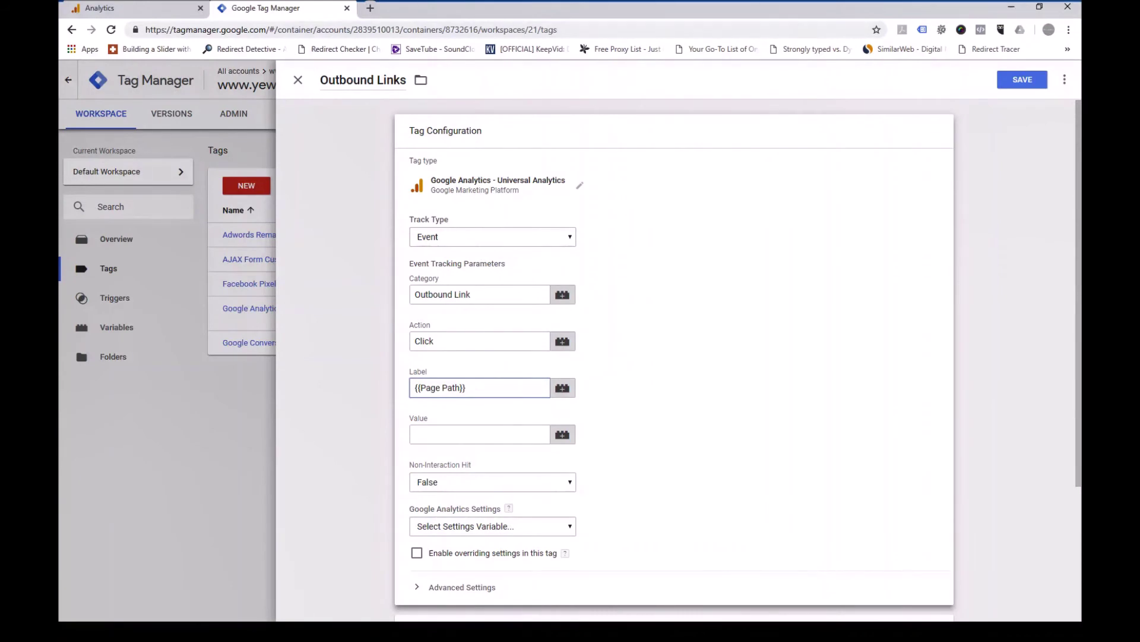
pyautogui.write('->')
pyautogui.click(564, 393)
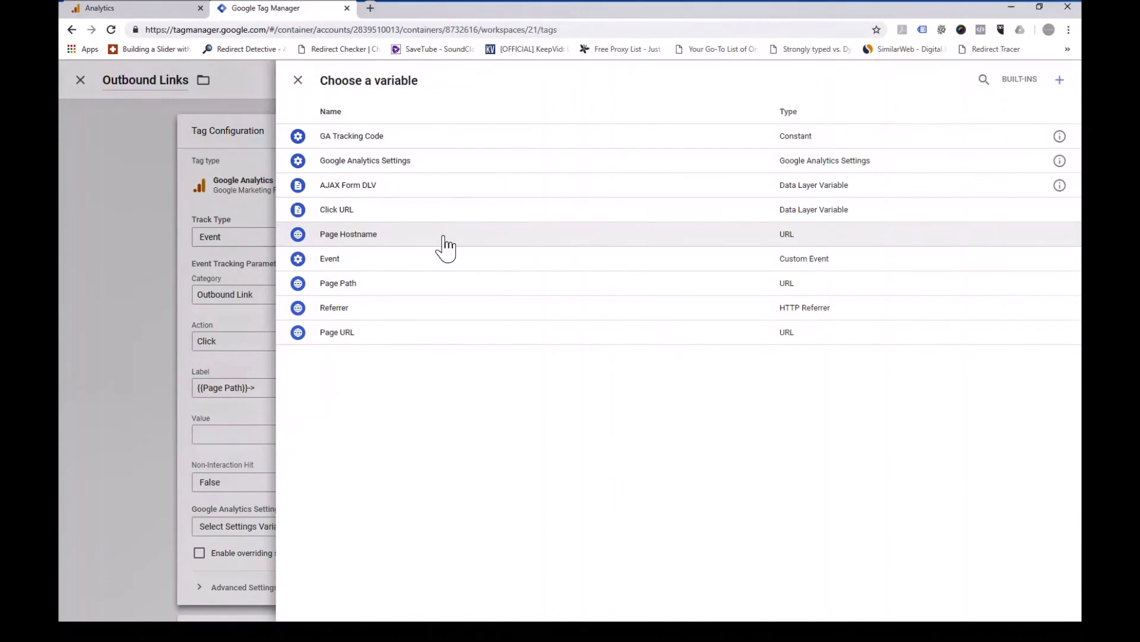
pyautogui.click(356, 209)
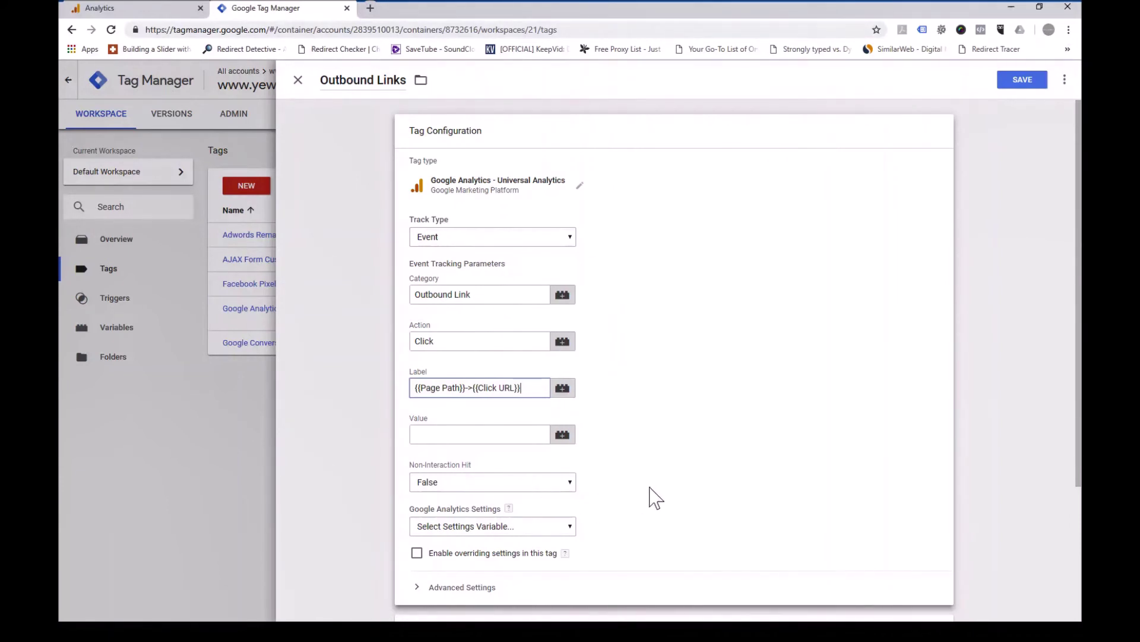
# - Select the {{Google Analytics Settings}} variable and expand the tag's Advanced Settings
pyautogui.scroll(-2, 665, 490)
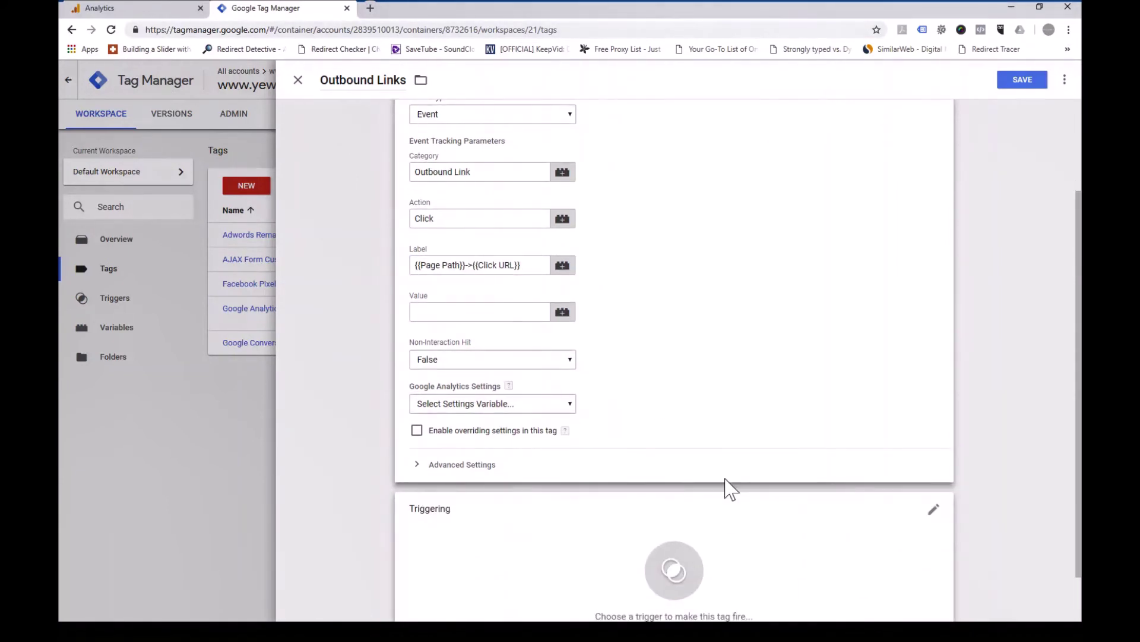
pyautogui.click(517, 405)
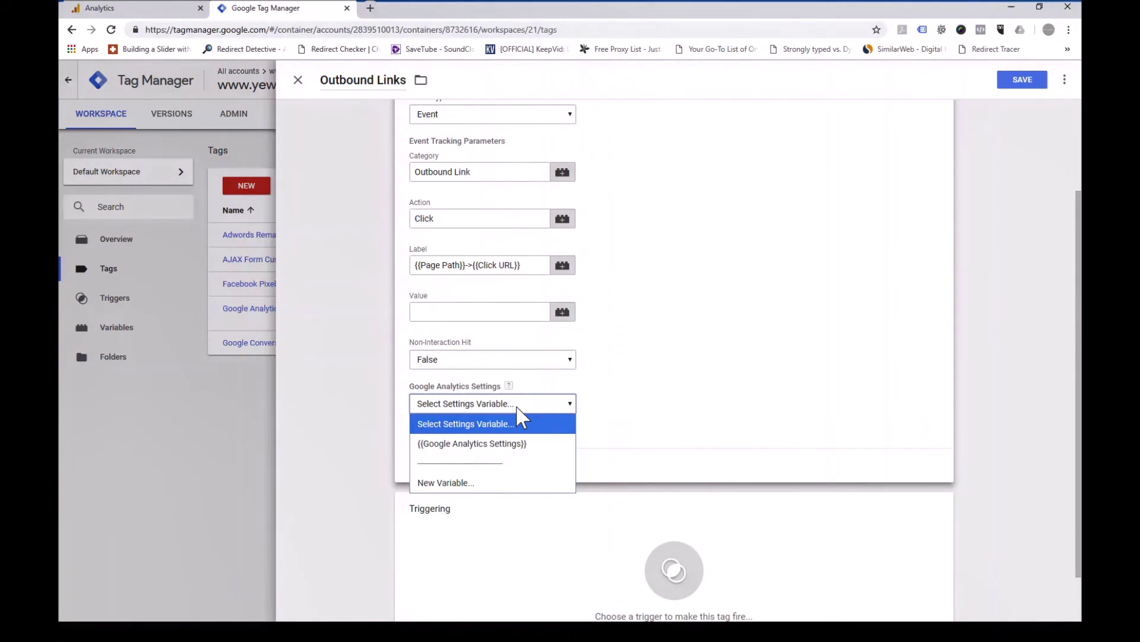
pyautogui.click(522, 455)
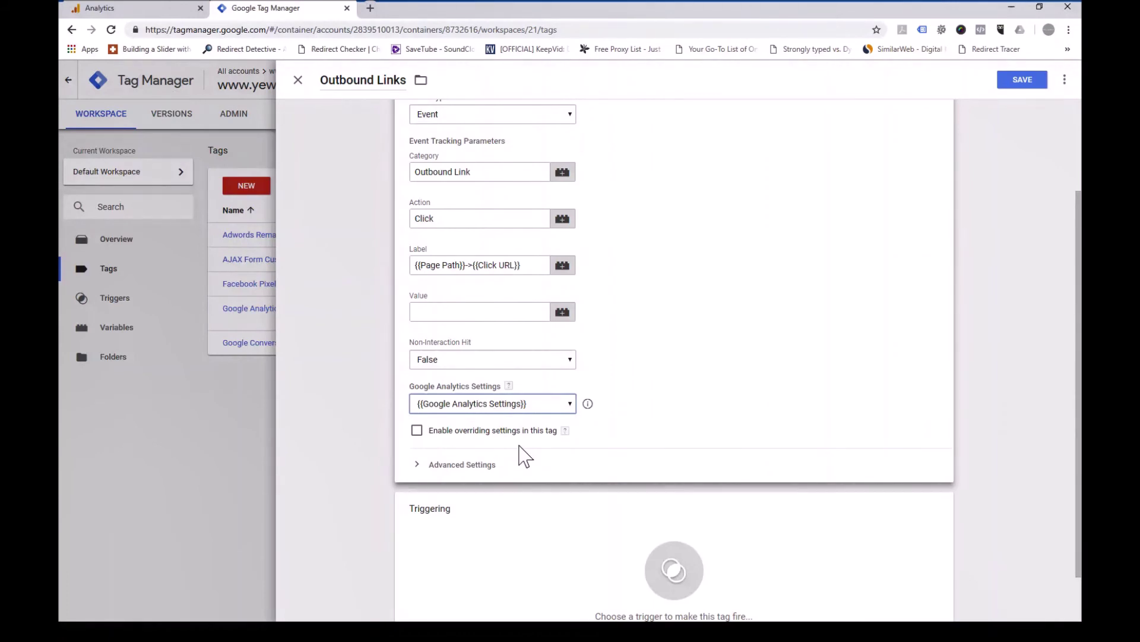
pyautogui.click(492, 467)
pyautogui.scroll(-2, 652, 469)
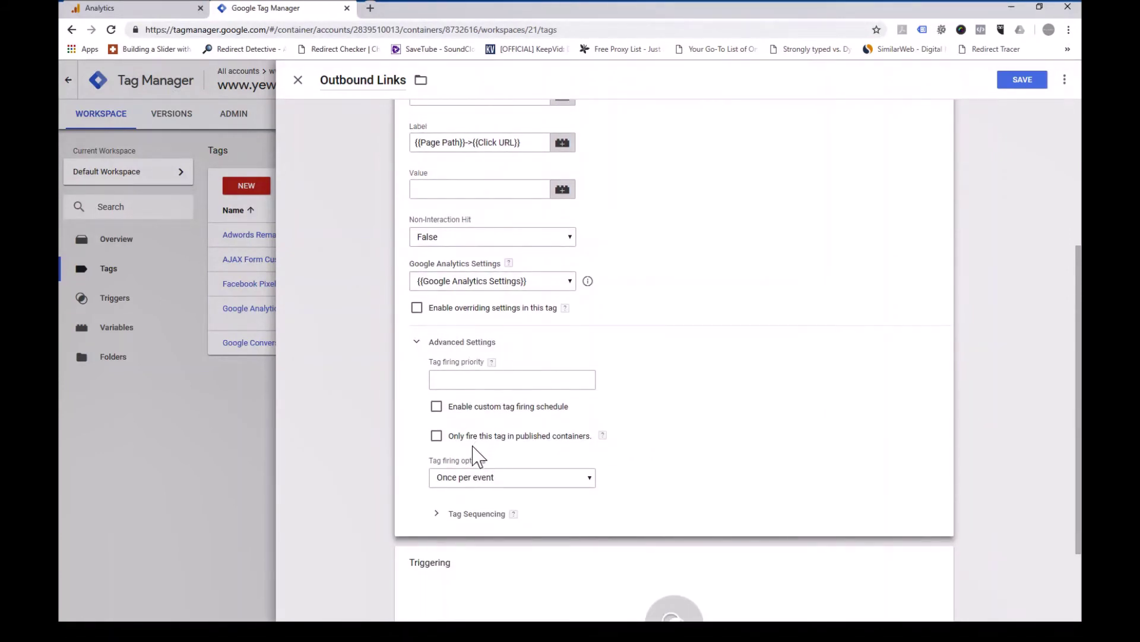
pyautogui.scroll(-2, 716, 463)
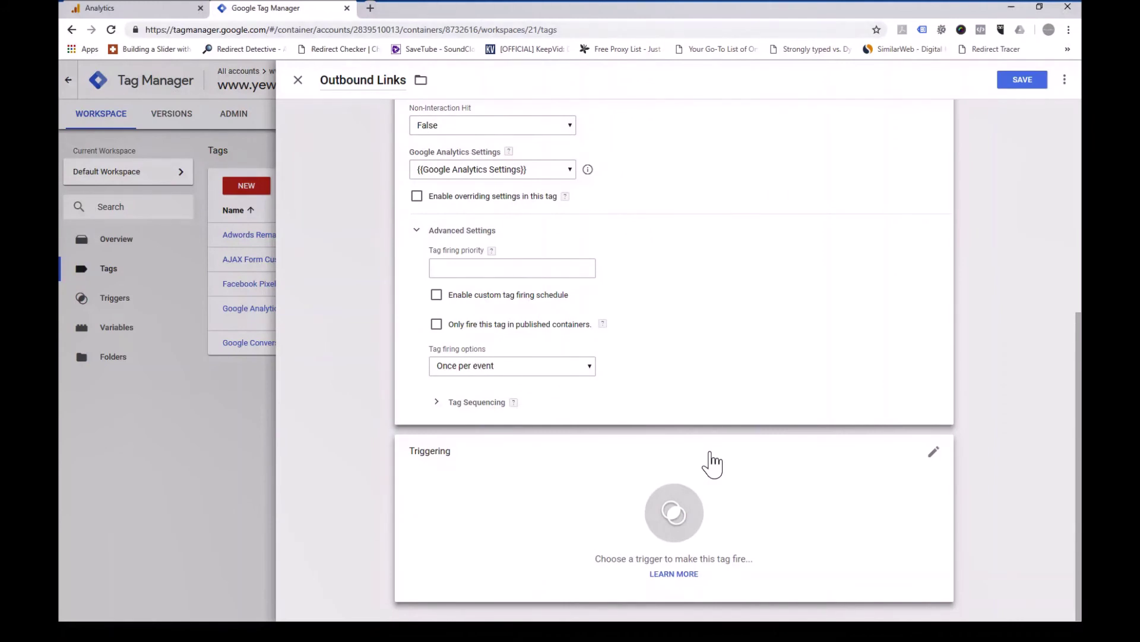
# - Set Outbound Link Trigger as the tag's firing trigger and save the tag
pyautogui.click(610, 487)
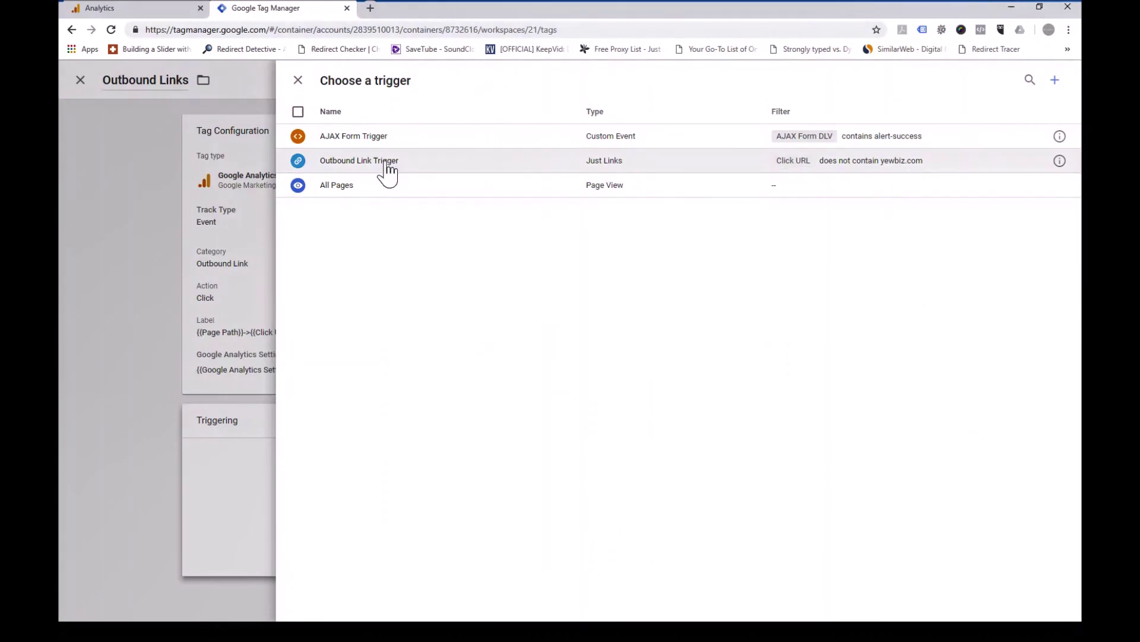
pyautogui.click(388, 173)
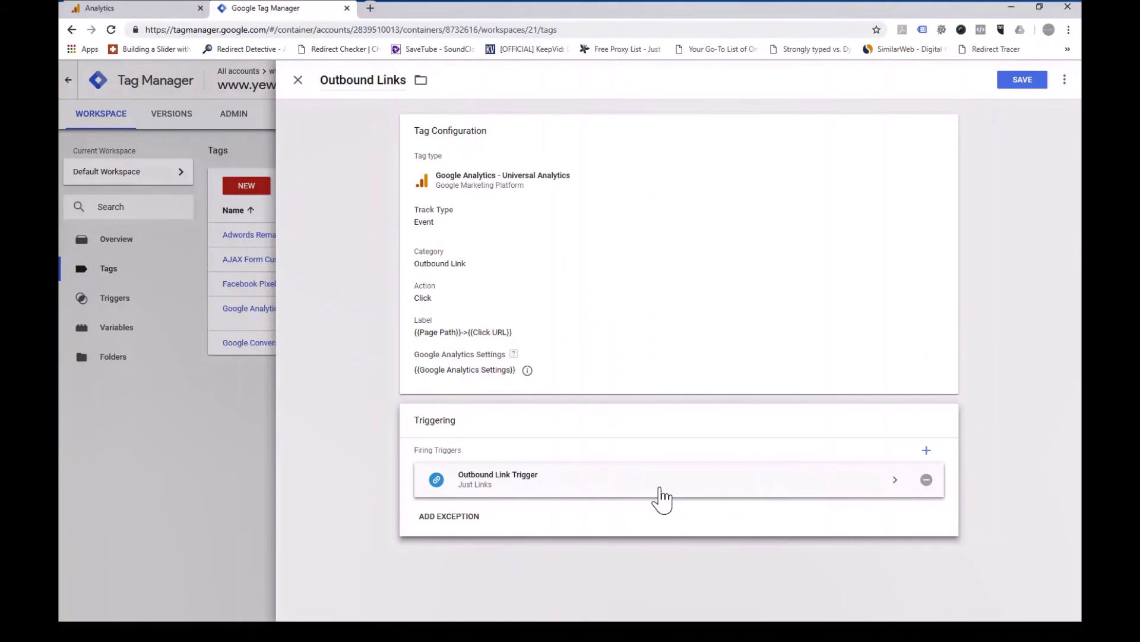
pyautogui.click(1021, 81)
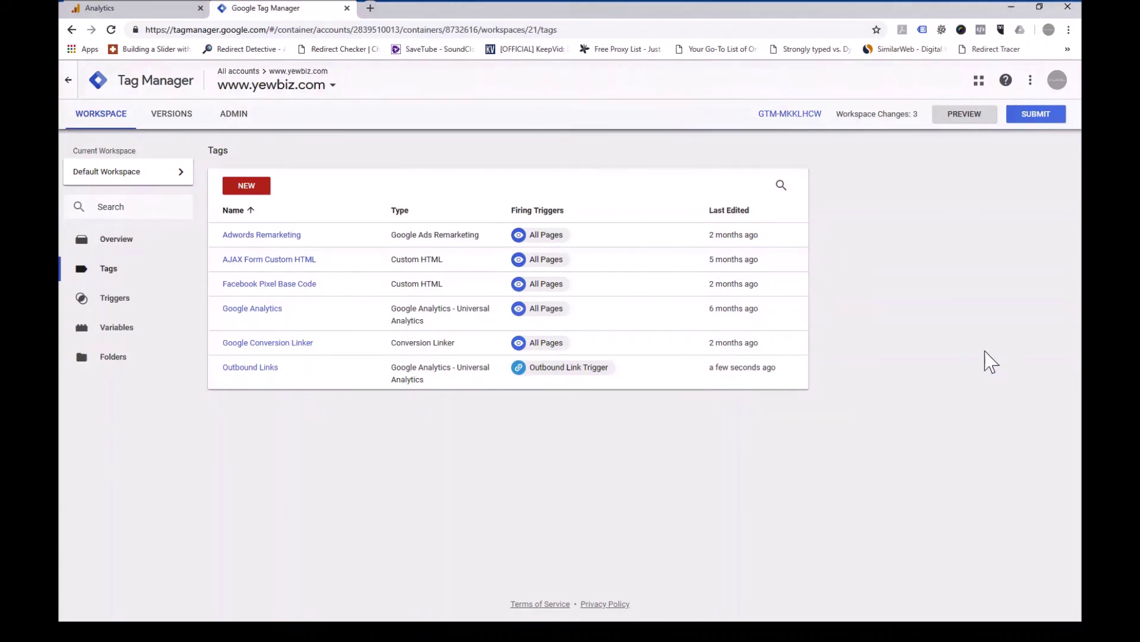
# - Submit the workspace changes and publish them as version 'Add Outbound Link'
pyautogui.click(1036, 114)
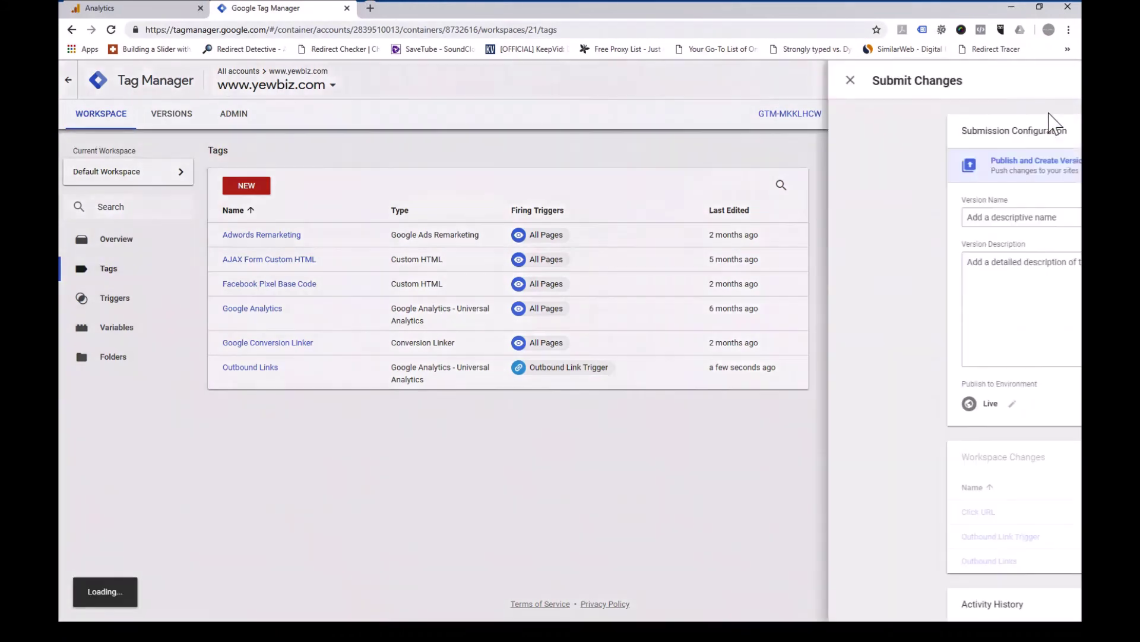
pyautogui.click(535, 217)
pyautogui.write('Add')
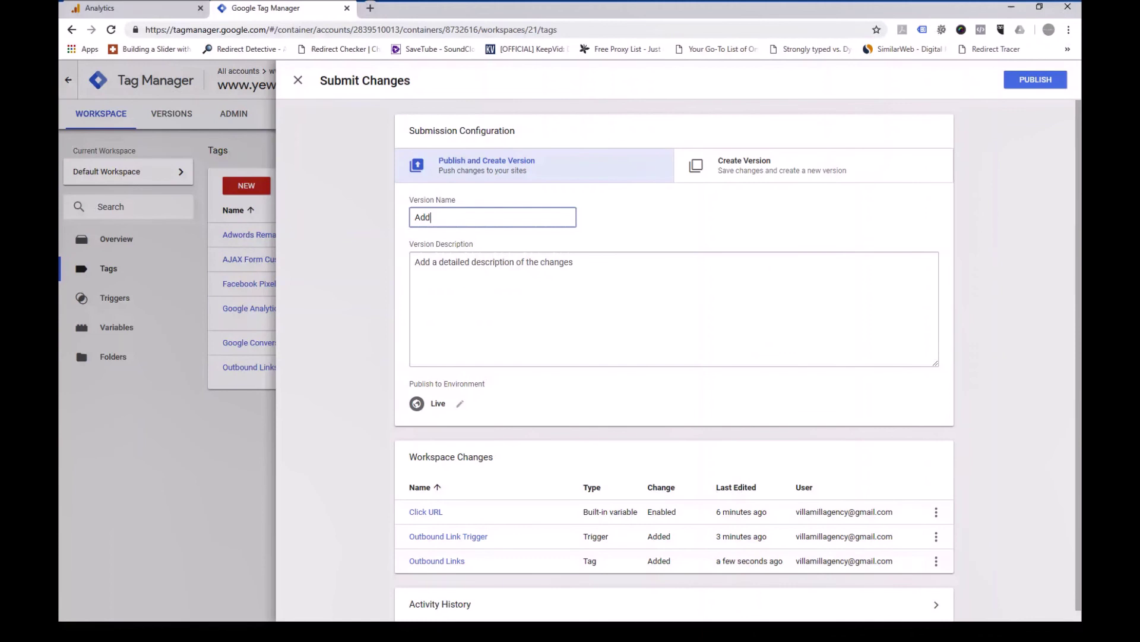
pyautogui.write(' Outbound Link')
pyautogui.click(1029, 82)
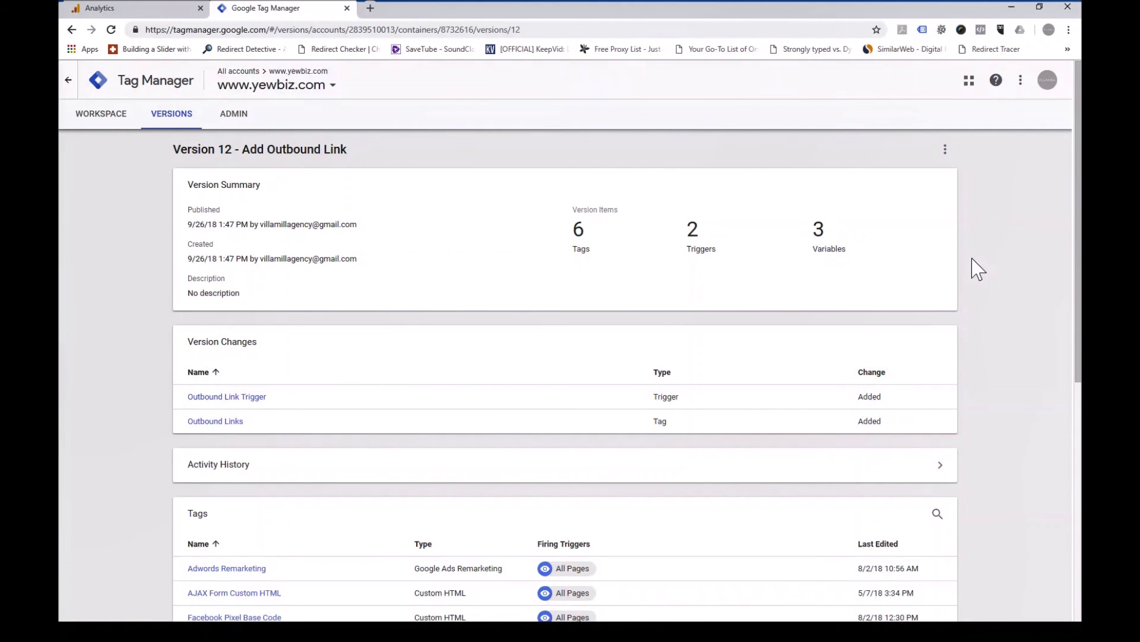
# - Go back to the Workspace overview, confirming 'Version 12 - Add Outbound Link' is live with nothing pending
pyautogui.click(90, 119)
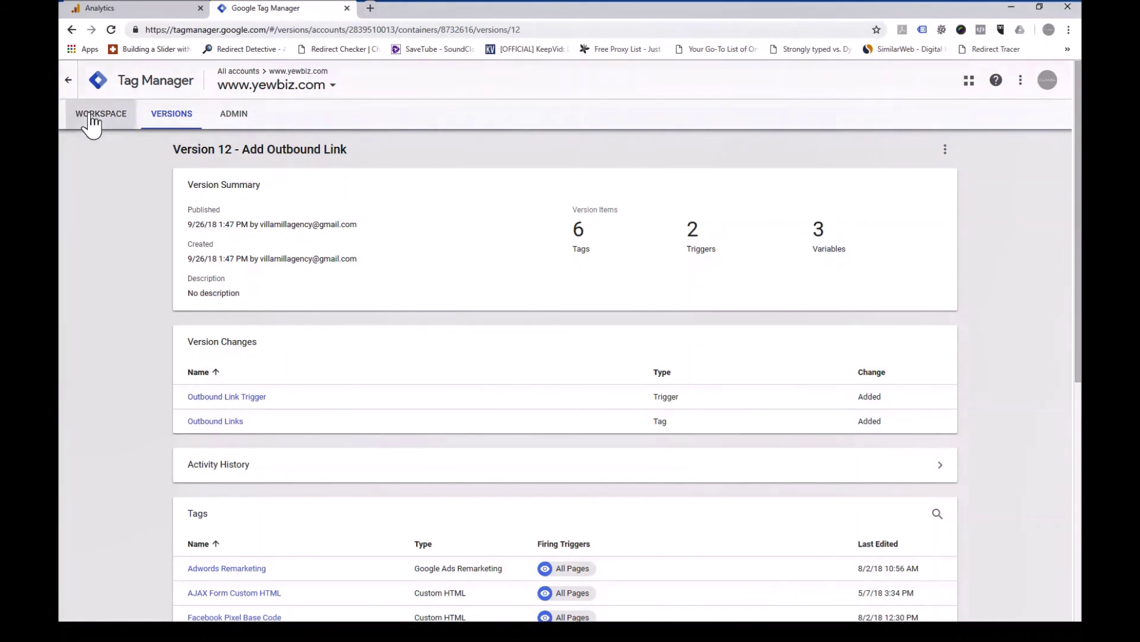